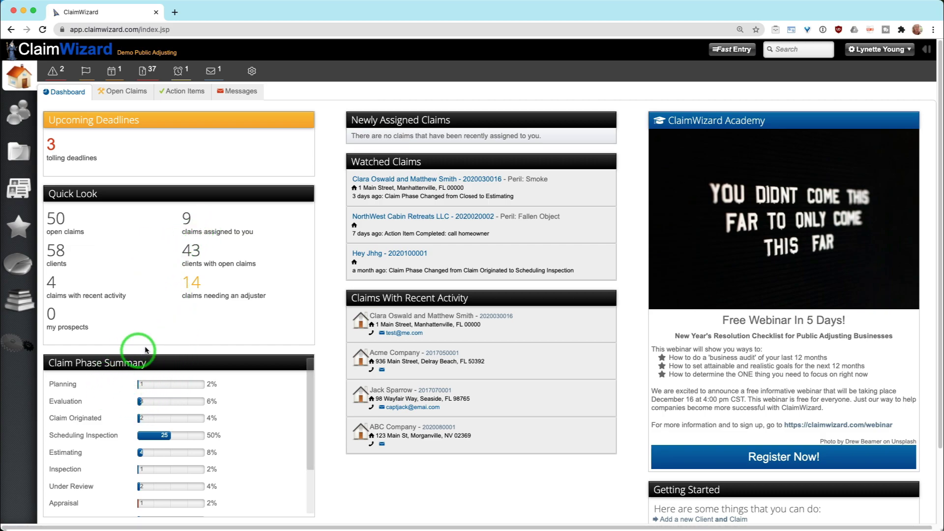
scroll(314, 339, "down", 3)
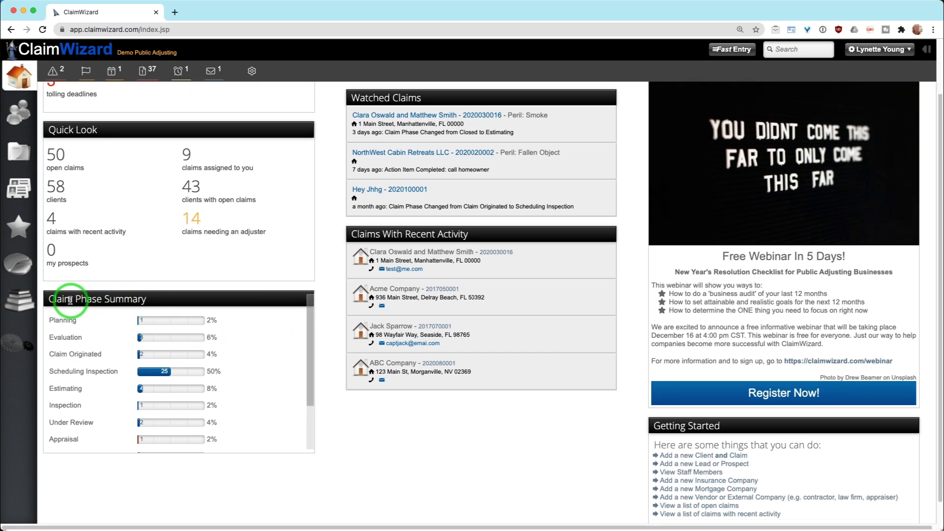
left_click_drag(45, 298, 154, 302)
left_click(154, 303)
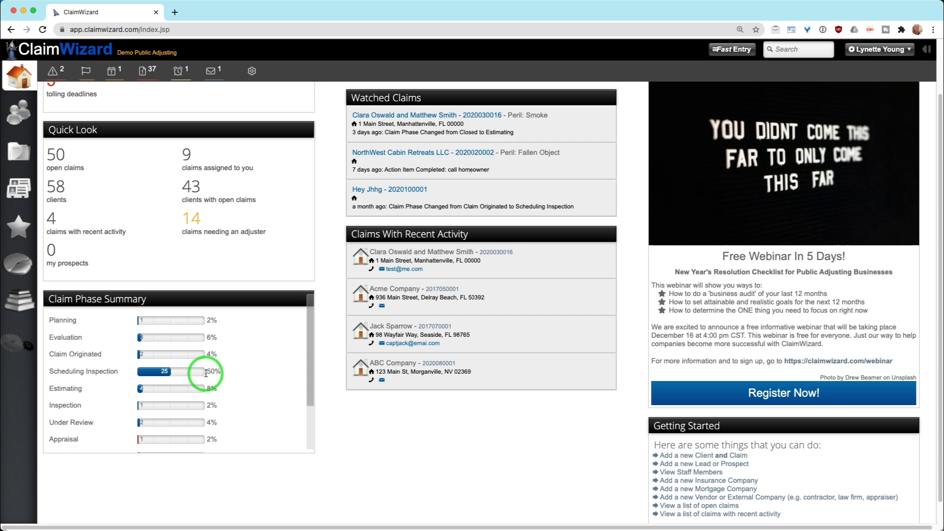
scroll(199, 374, "down", 3)
scroll(205, 377, "up", 3)
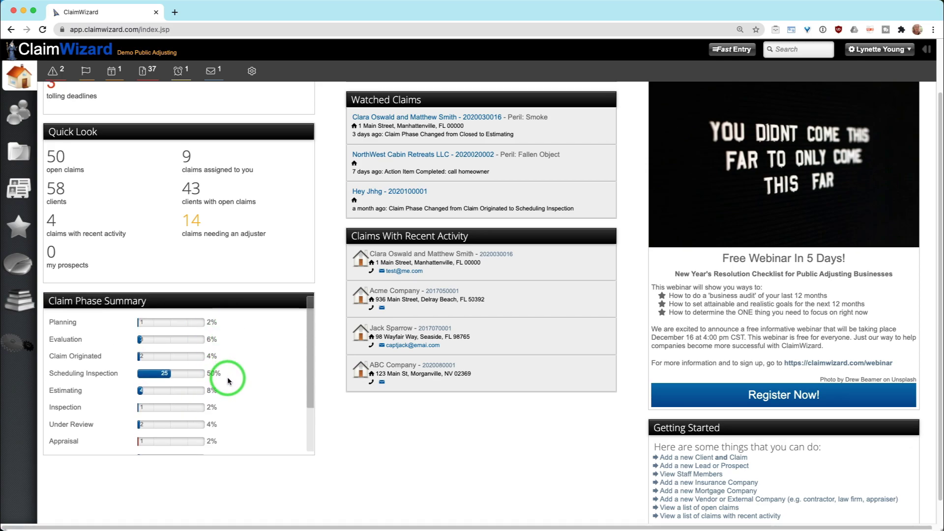
left_click_drag(222, 374, 242, 376)
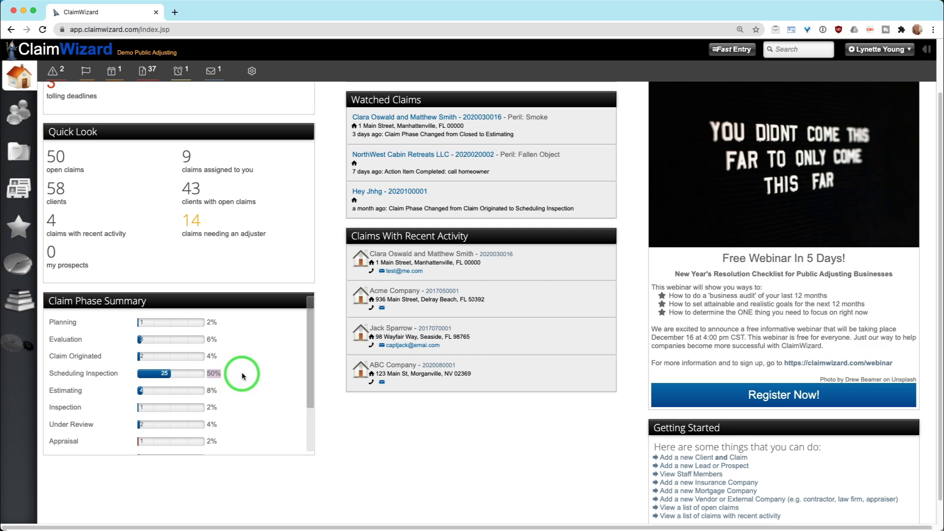
scroll(242, 376, "down", 3)
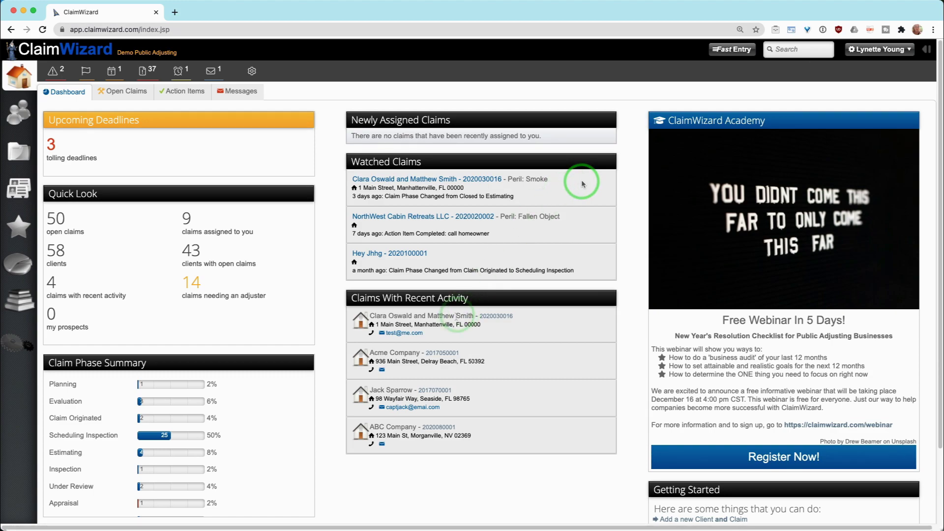
left_click_drag(352, 295, 474, 299)
left_click(475, 300)
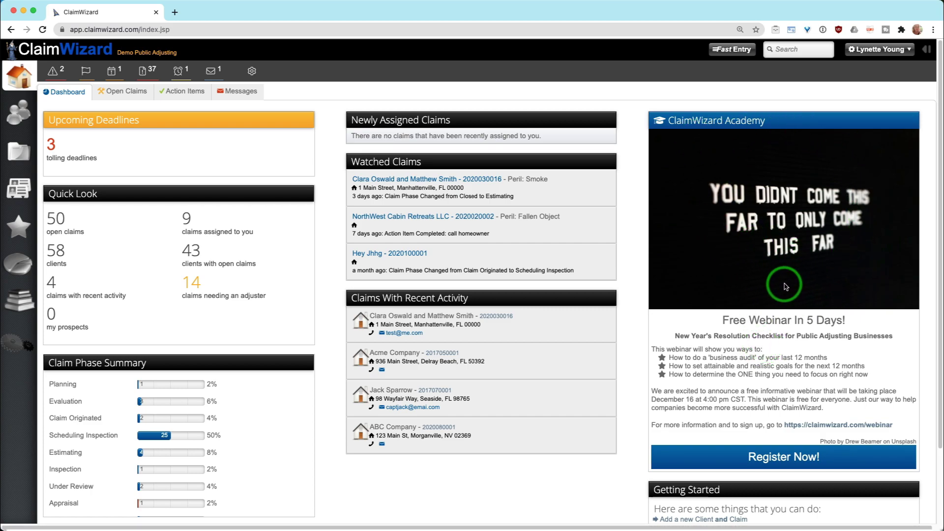
scroll(785, 286, "down", 3)
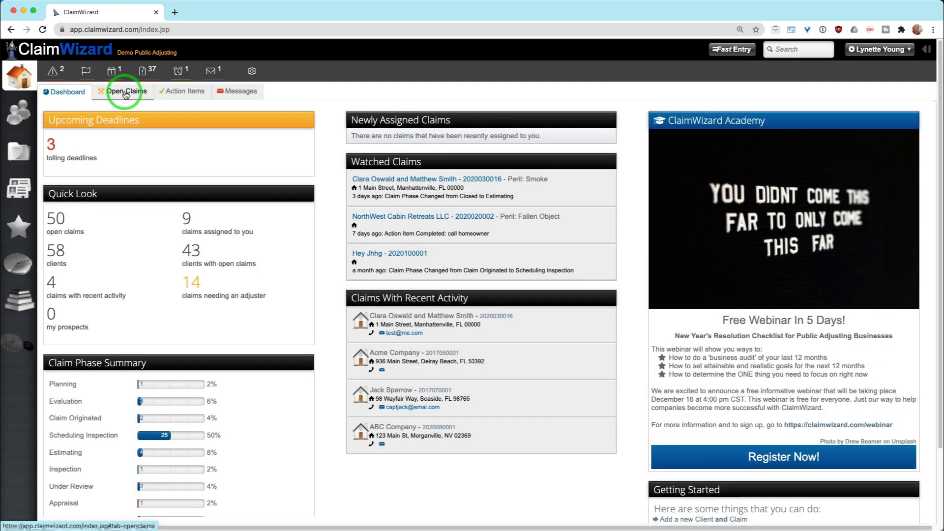
Step: Open the Open Claims workbench, move the Age column next to Alerts, and open the phase filter
left_click(126, 93)
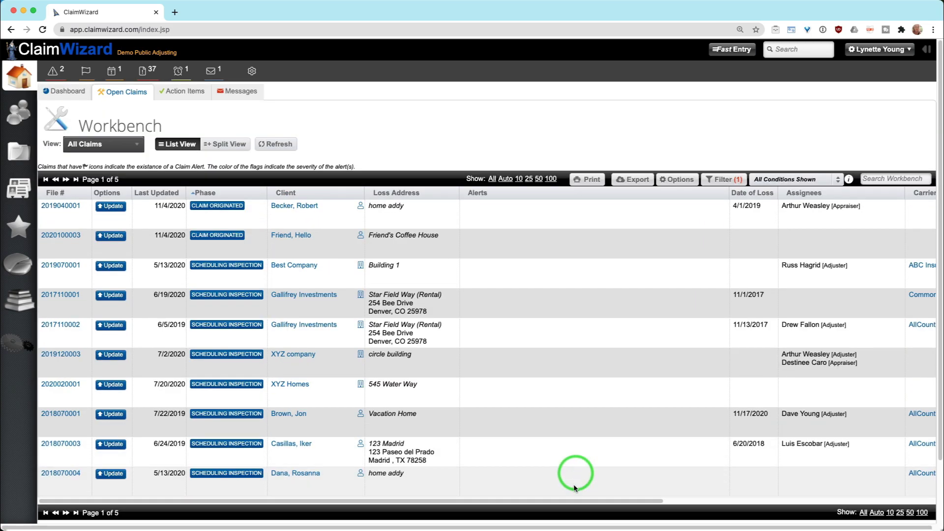
left_click_drag(580, 501, 909, 507)
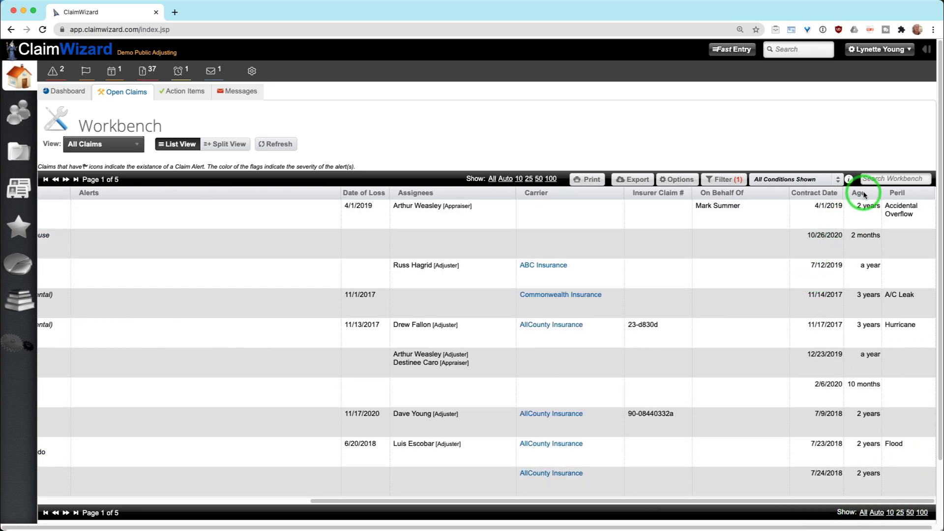
left_click_drag(864, 195, 332, 194)
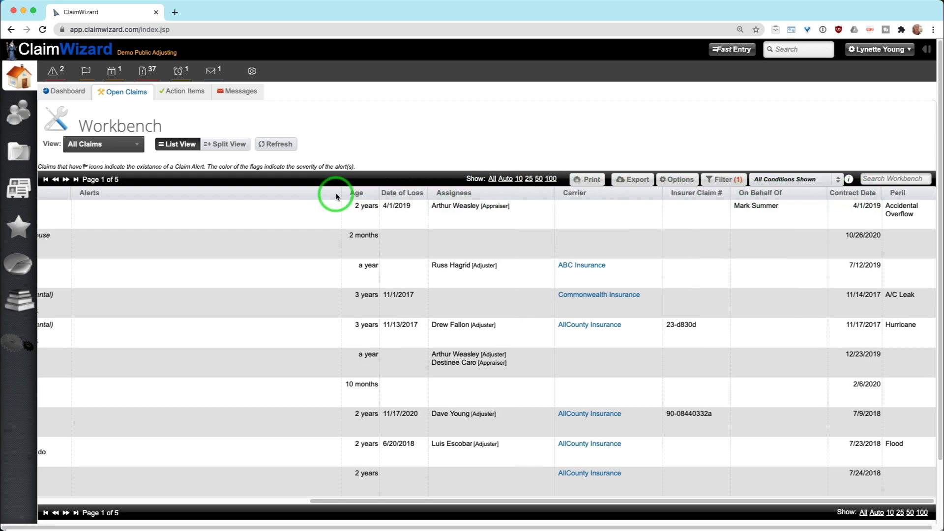
left_click_drag(535, 510, 274, 497)
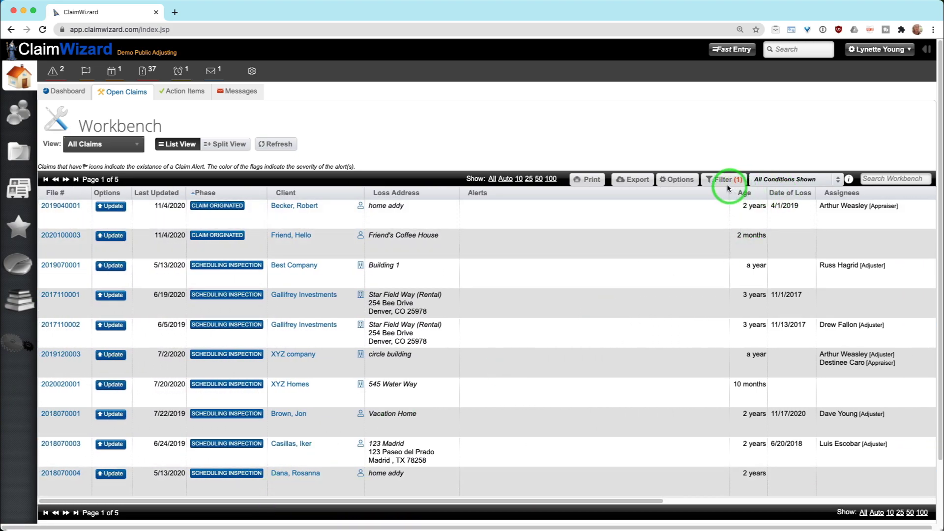
left_click_drag(727, 192, 519, 191)
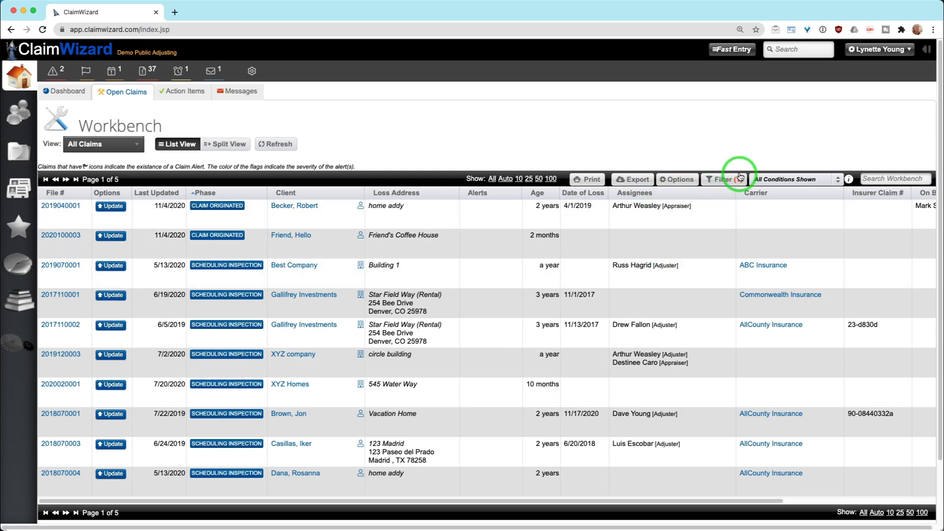
left_click(736, 182)
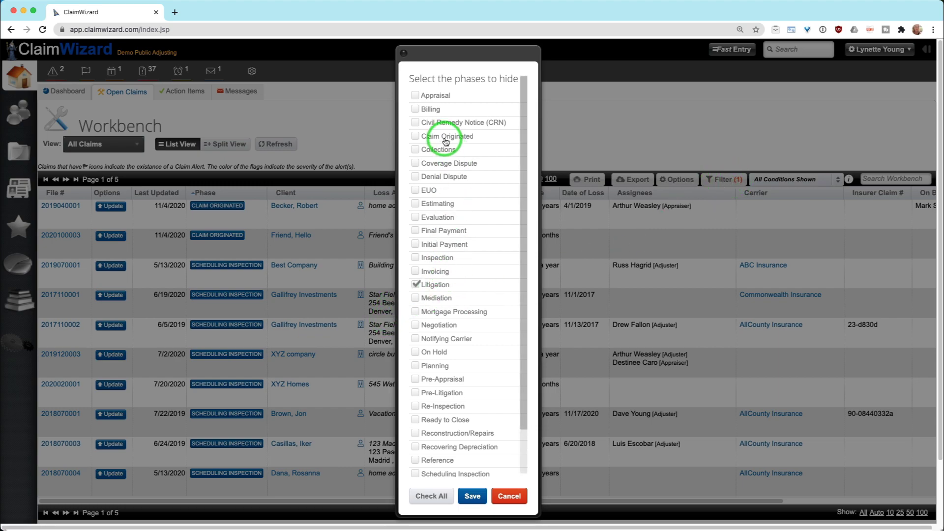
Step: Stop hiding Litigation claims in the phase filter, then sort the list by Phase and reverse it
double_click(509, 78)
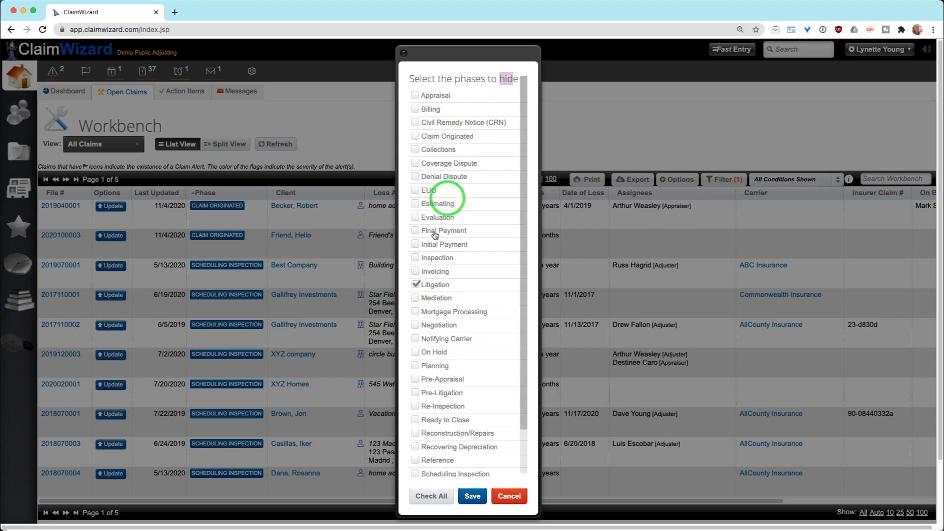
left_click(416, 285)
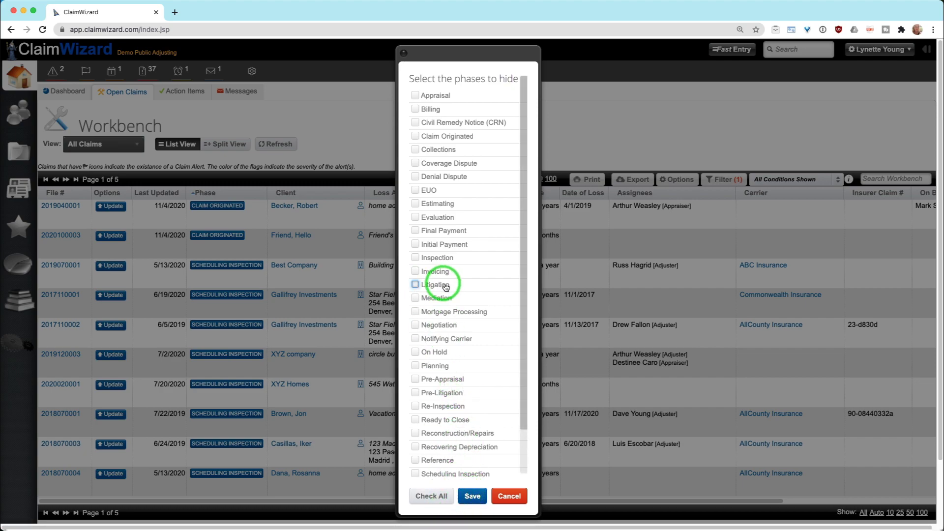
scroll(452, 288, "down", 2)
scroll(453, 288, "up", 2)
left_click(473, 496)
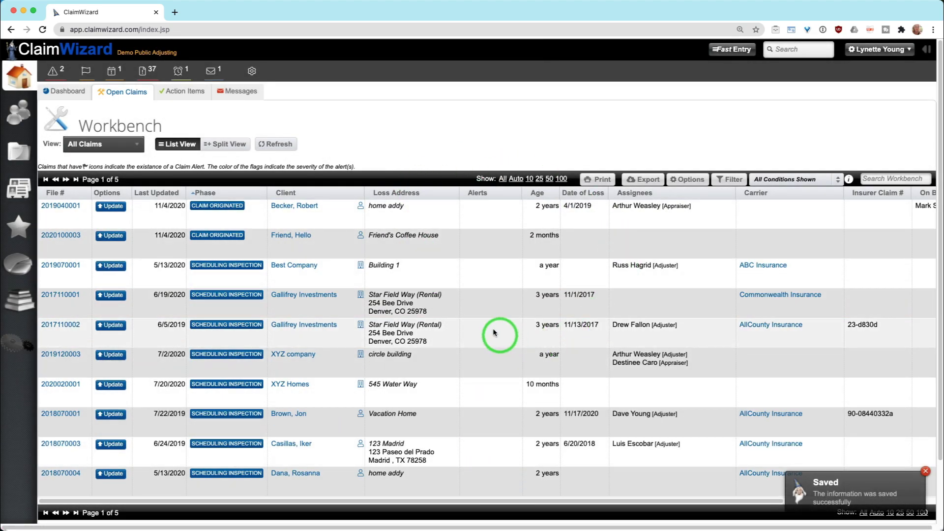
left_click(210, 194)
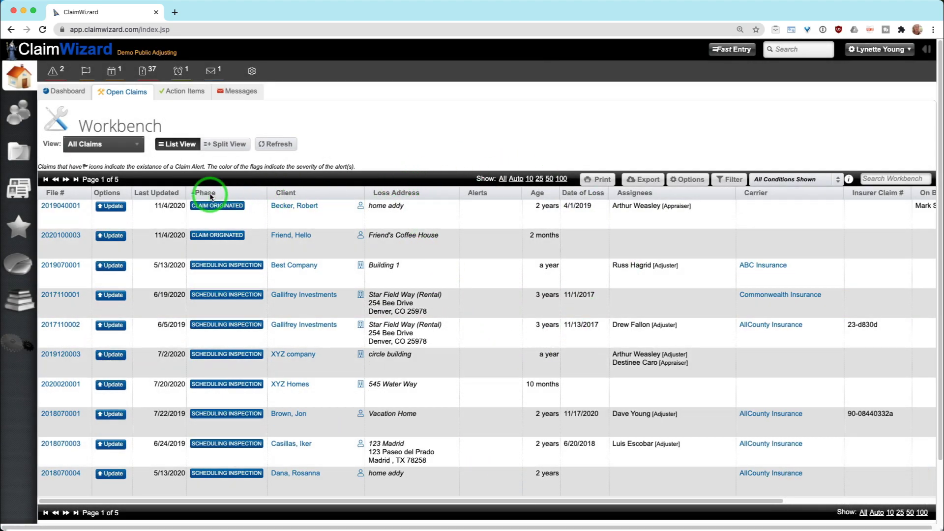
left_click(210, 194)
Step: Review the displayed columns (Loss Address, Alerts, Age, Date of Loss, Carrier) and save them
left_click(687, 180)
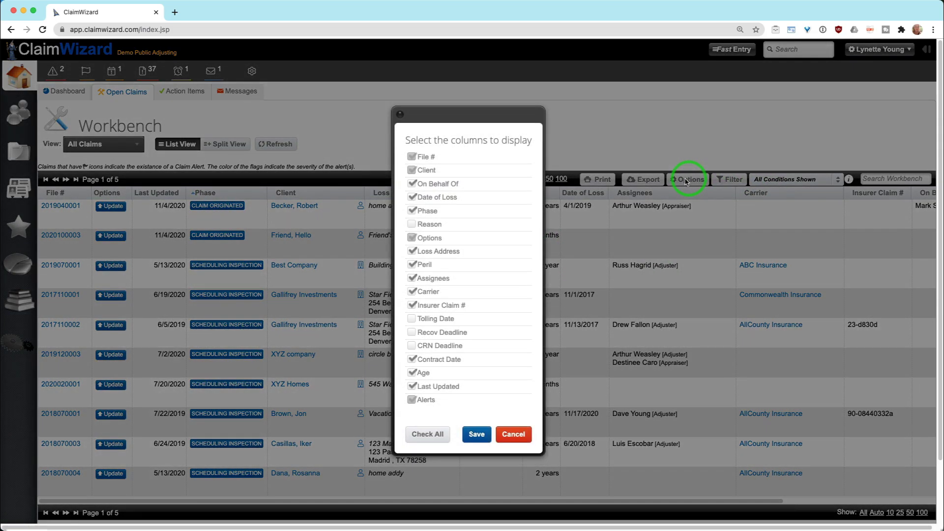
left_click(454, 170)
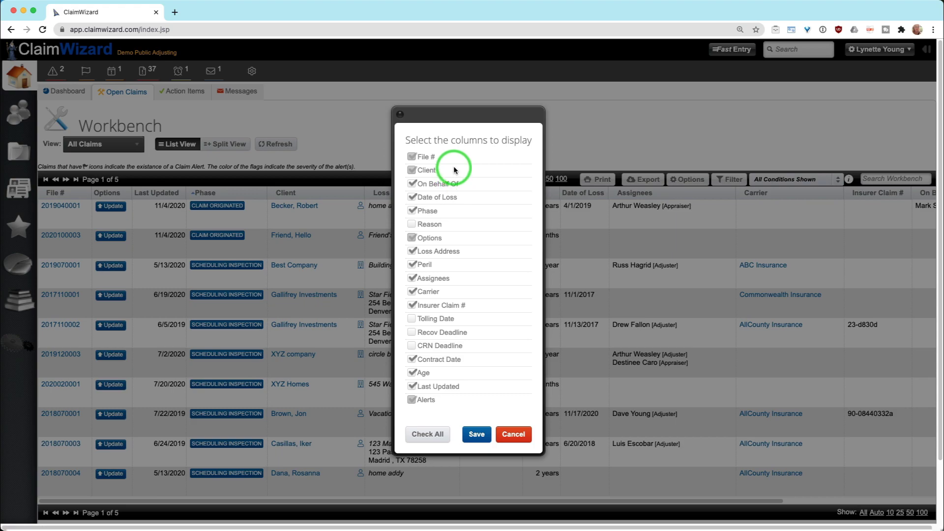
mouse_move(454, 169)
left_mouse_down()
mouse_move(415, 152)
mouse_move(423, 179)
left_mouse_up()
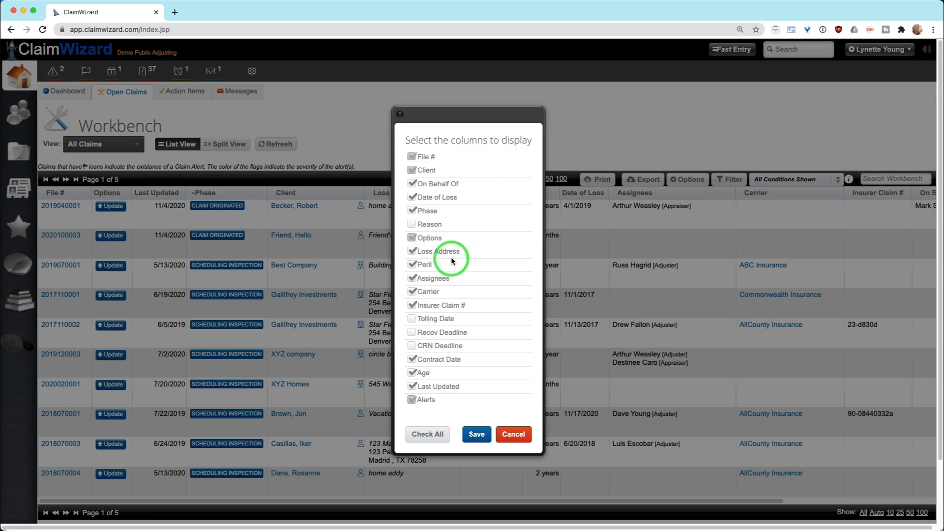
left_click(479, 434)
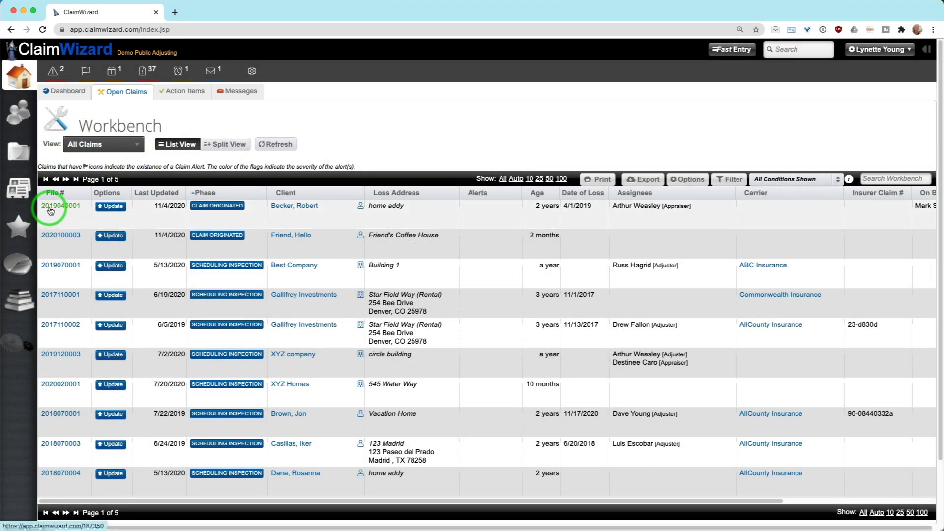
left_click(302, 206)
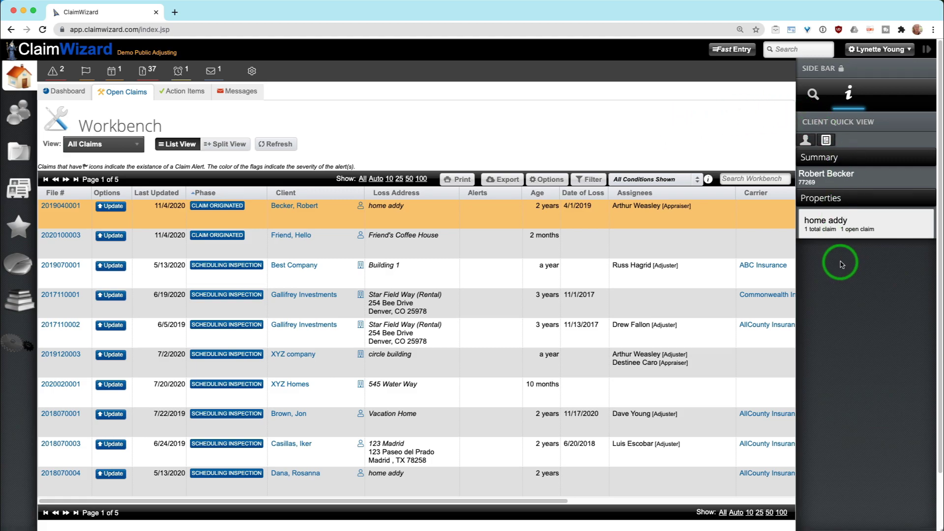
left_click(64, 208)
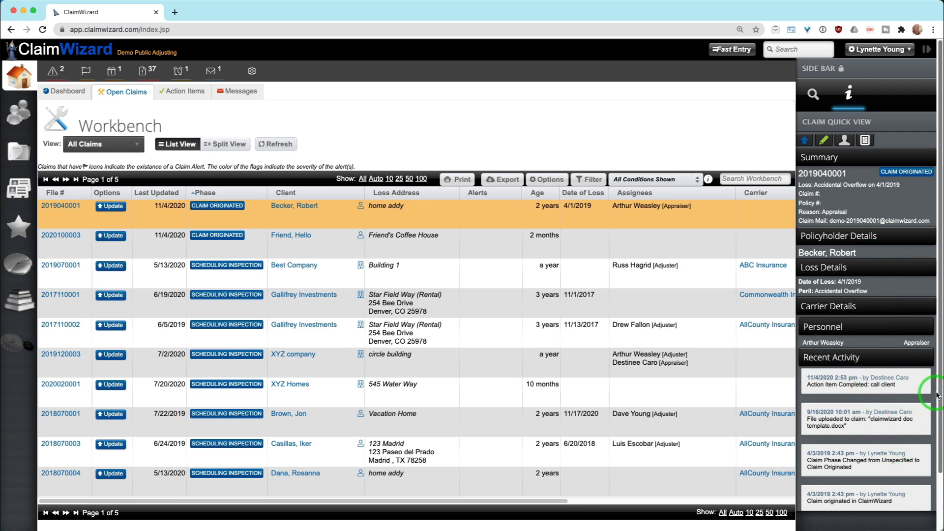
scroll(940, 393, "down", 2)
scroll(939, 394, "up", 2)
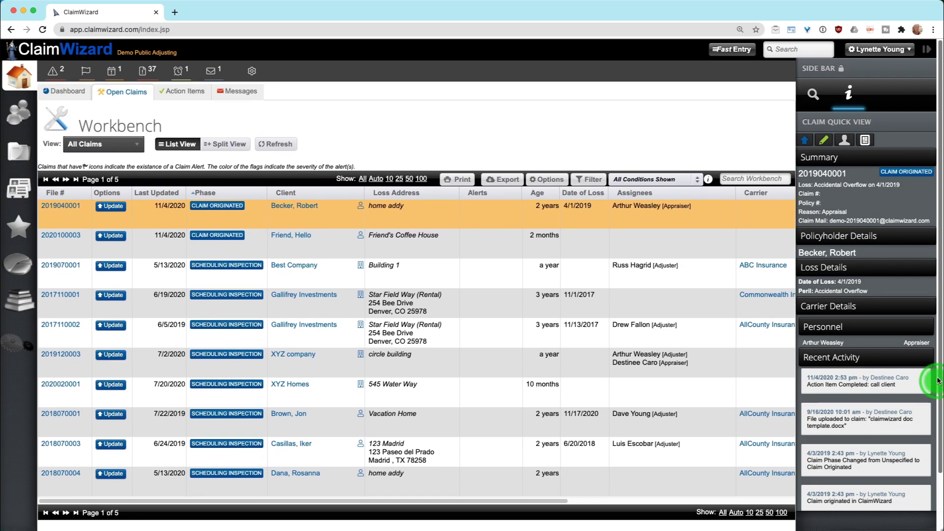
left_click(803, 141)
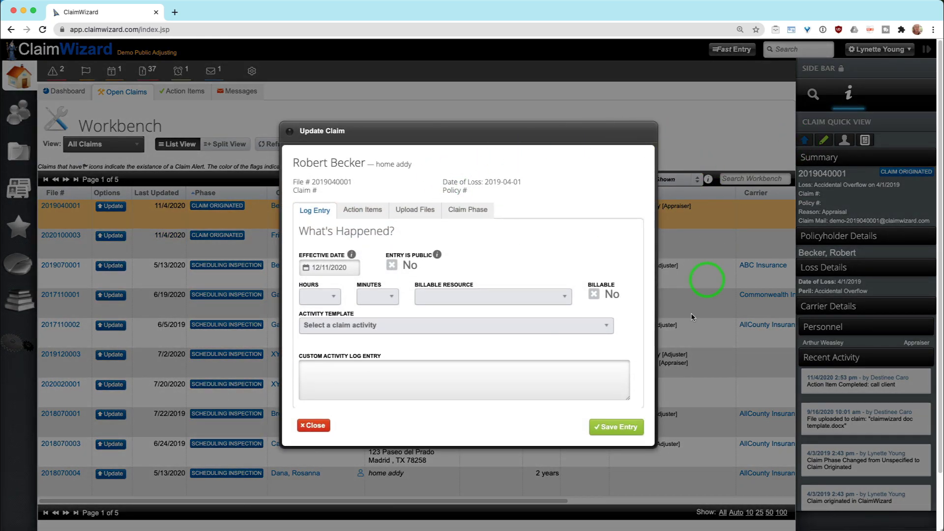
left_click(313, 425)
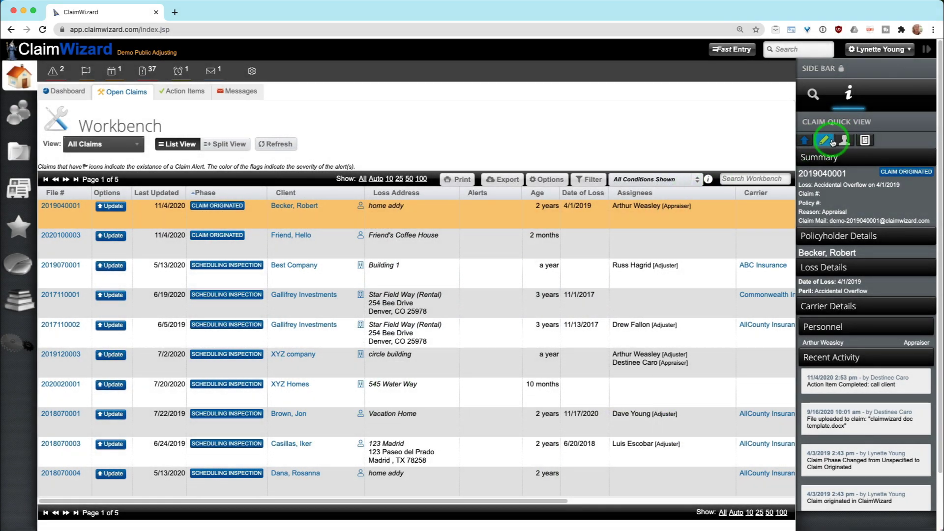
left_click(830, 141)
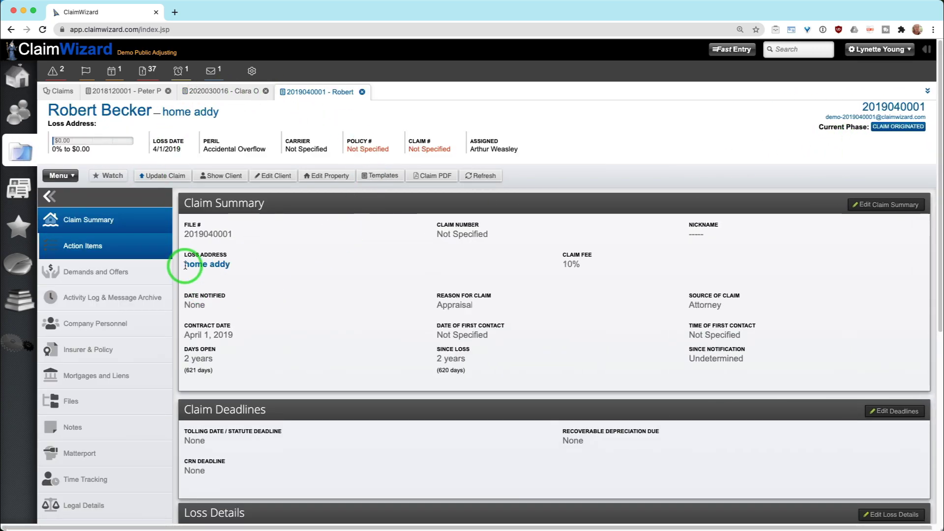
Step: Go back to the Workbench, close the quick-view panel, and open the first claim's full record
left_click(21, 78)
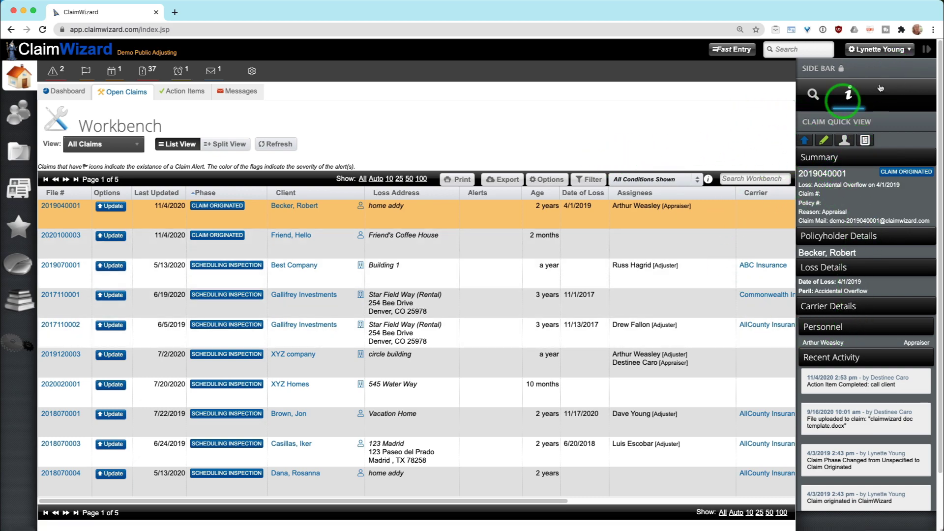
left_click(927, 50)
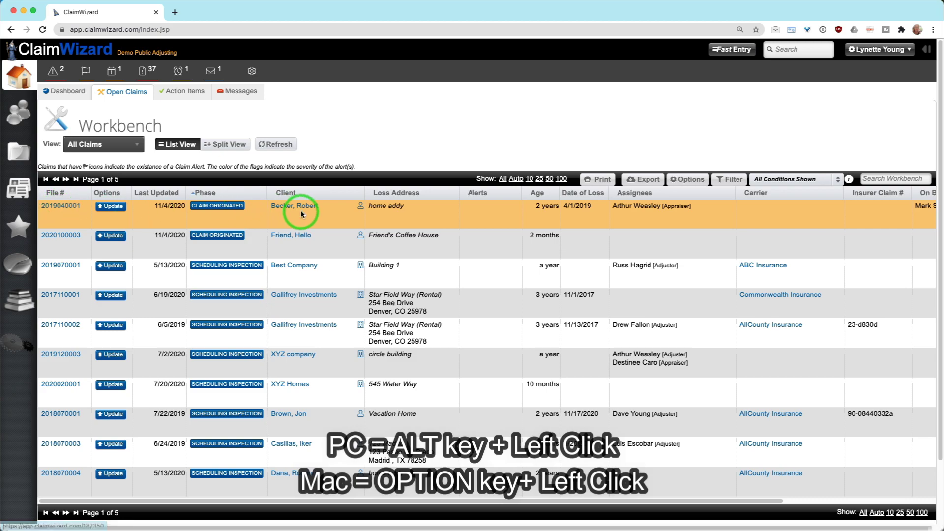
left_click(64, 207)
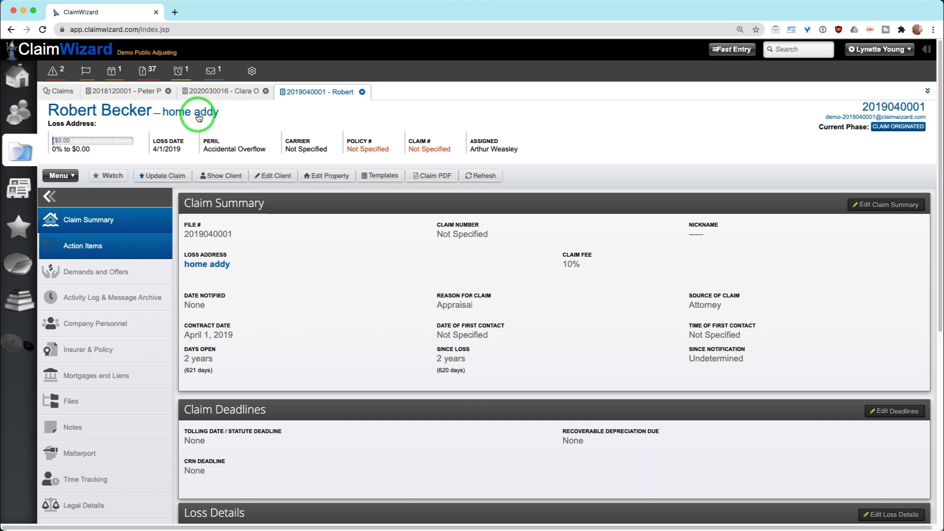
Step: Switch among the open claim tabs, then return to the Open Claims workbench
left_click(224, 91)
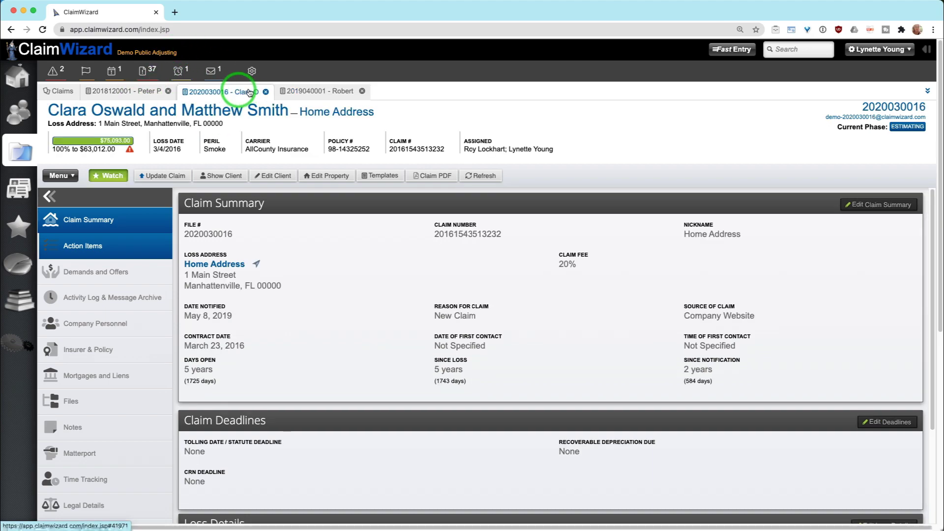
left_click(315, 92)
right_click(124, 97)
left_click(123, 95)
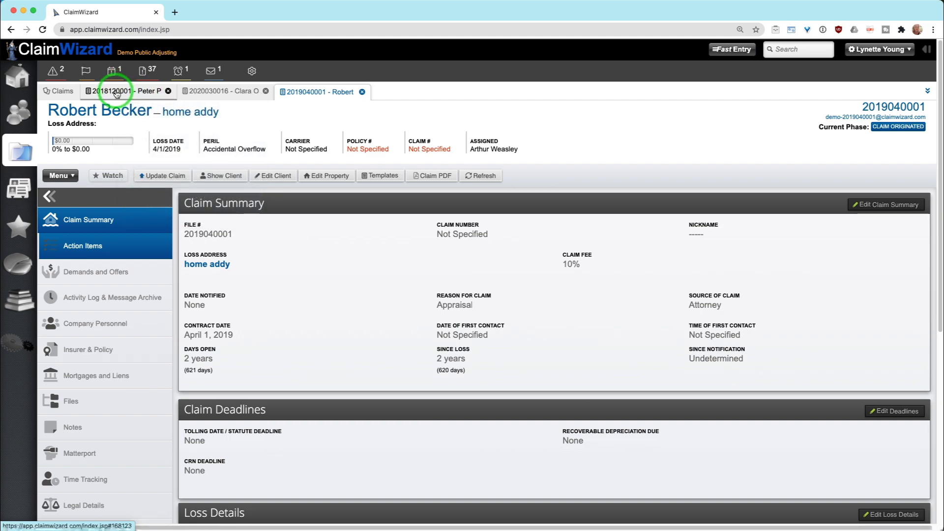
left_click(27, 66)
Step: Sort the claims by Alerts, then Loss Address, then Client name
left_click(485, 193)
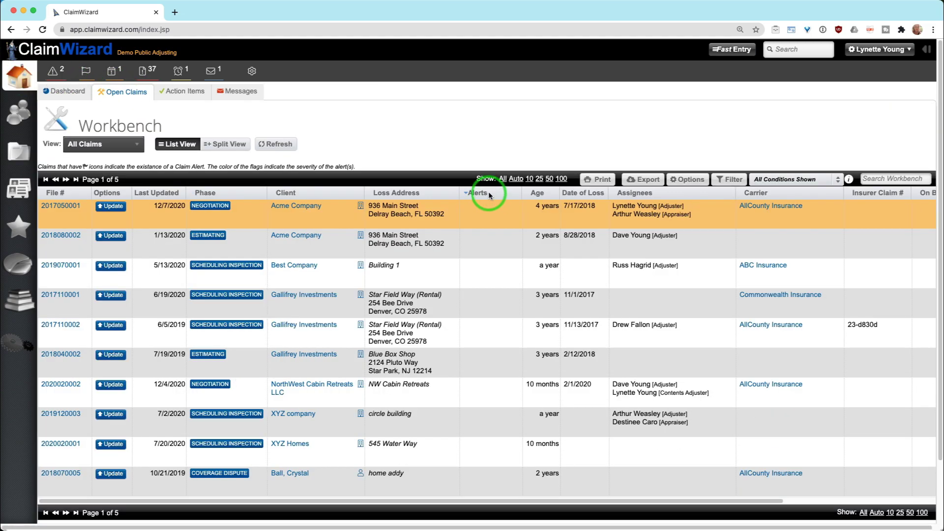
left_click(431, 193)
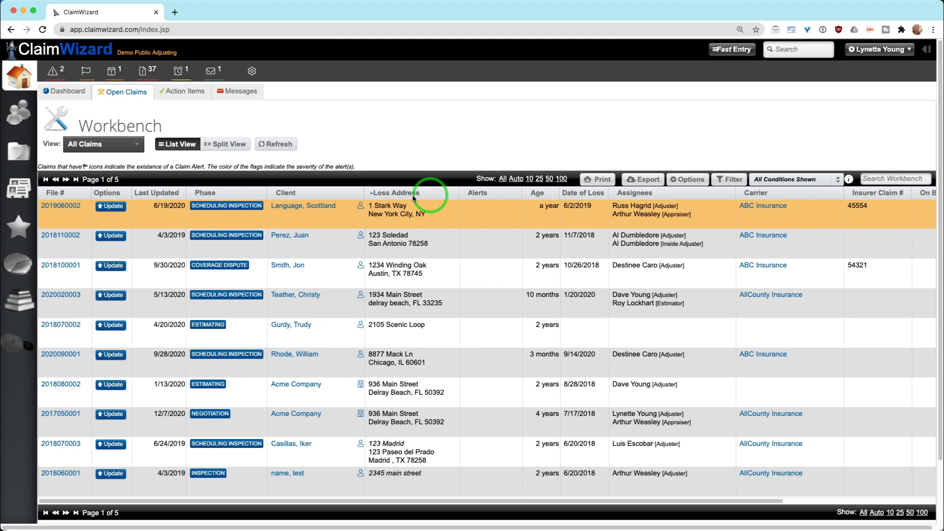
left_click(317, 196)
Step: Try searching the workbench for 'hom' and 'dor', clear the search, and open the alert-conditions filter
left_click(885, 180)
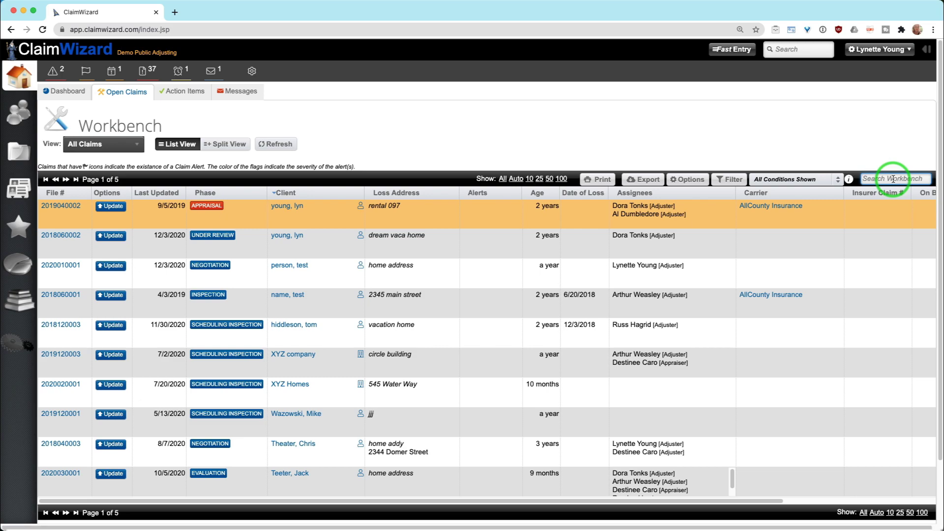
type("hom")
key("BackSpace")
key("BackSpace")
key("BackSpace")
type("dor")
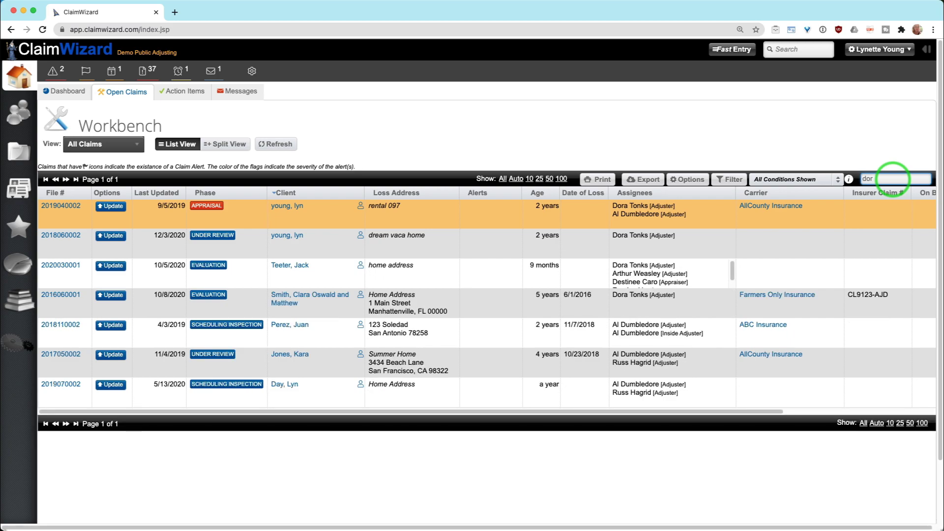
left_click(615, 208)
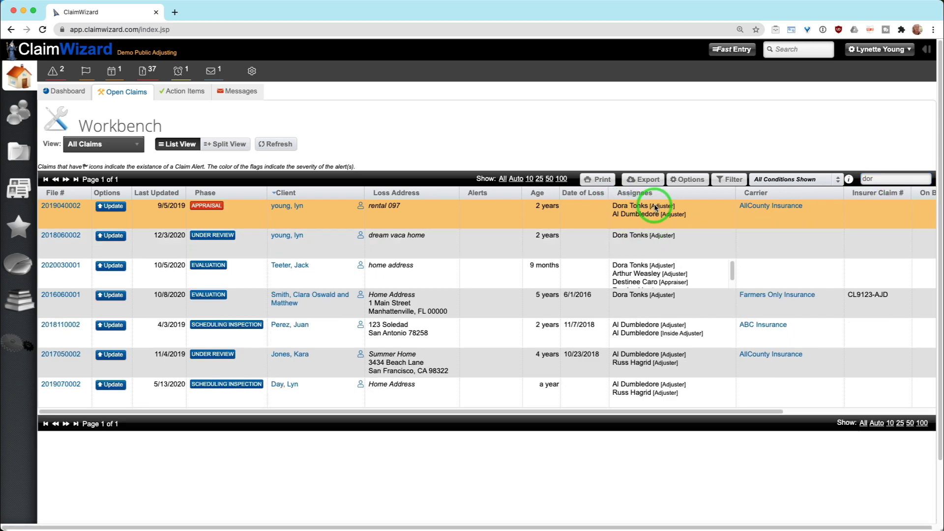
left_click(895, 177)
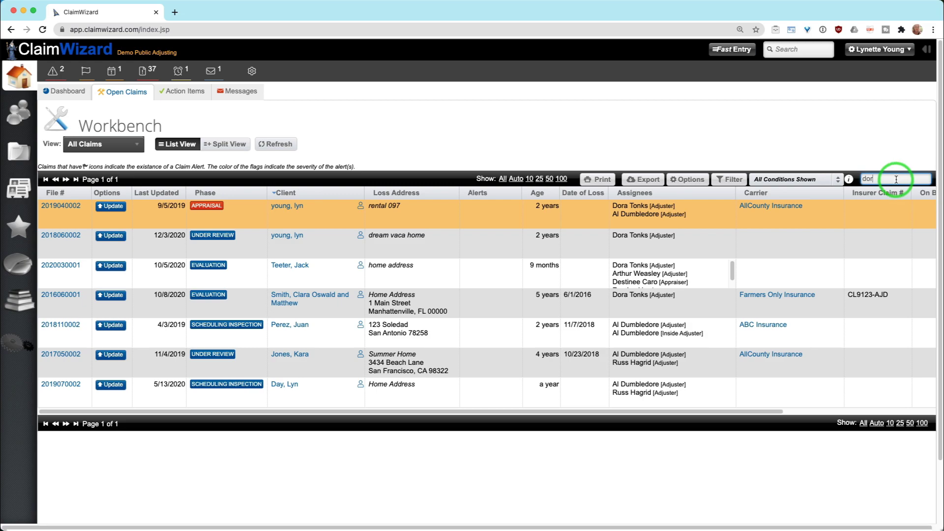
key("BackSpace")
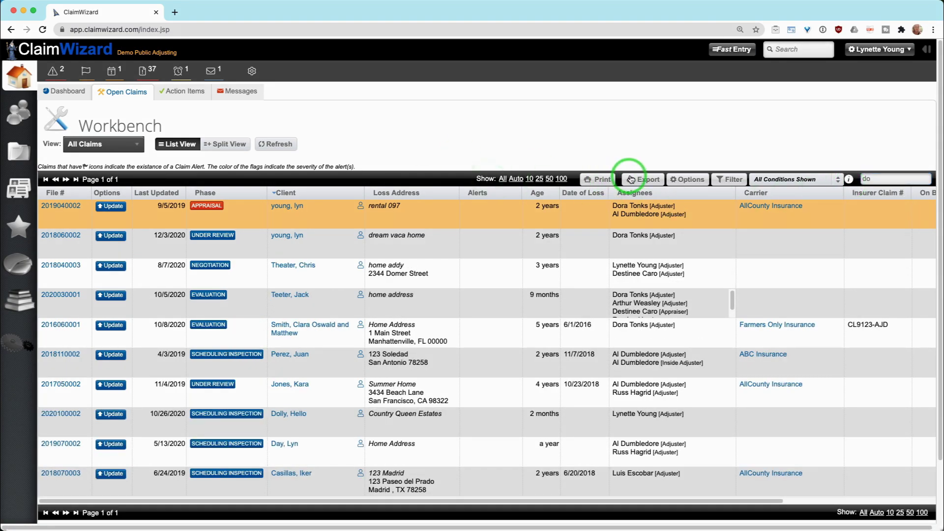
left_click(789, 179)
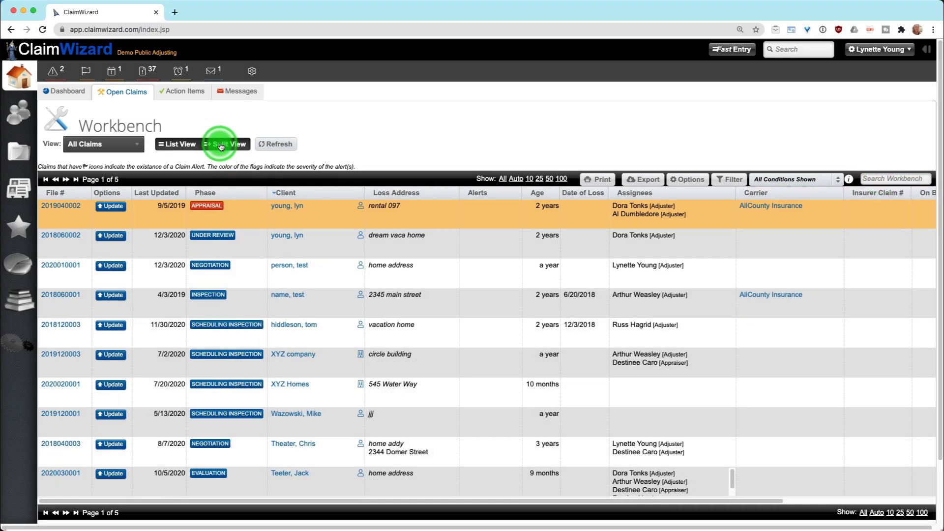
left_click(220, 145)
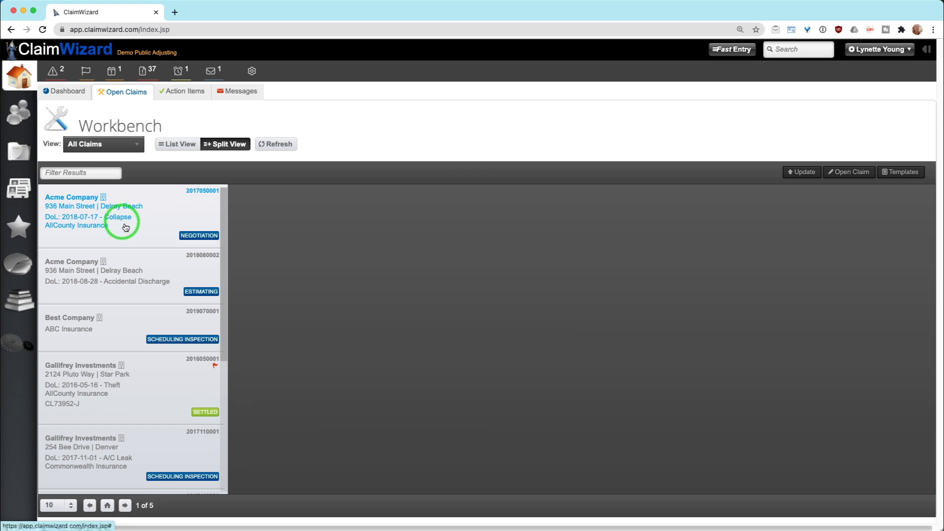
left_click(126, 227)
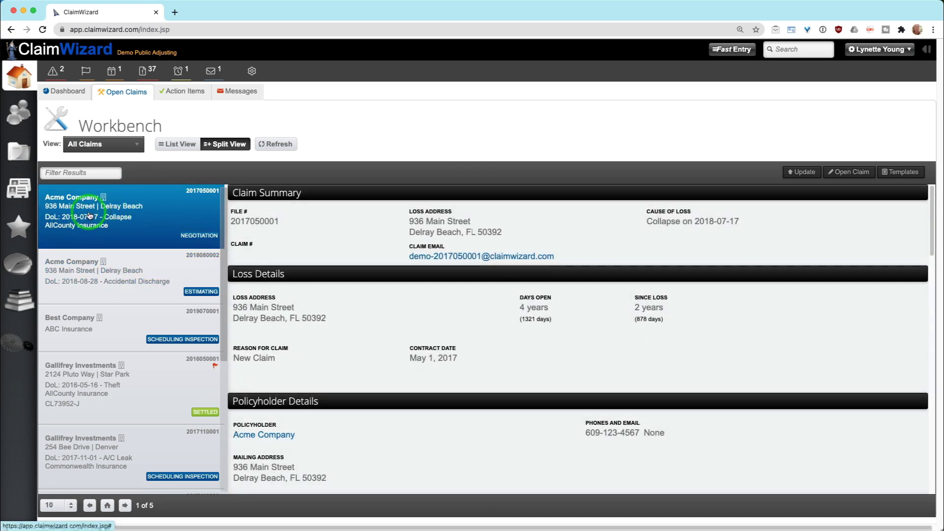
left_click(131, 299)
left_click(127, 339)
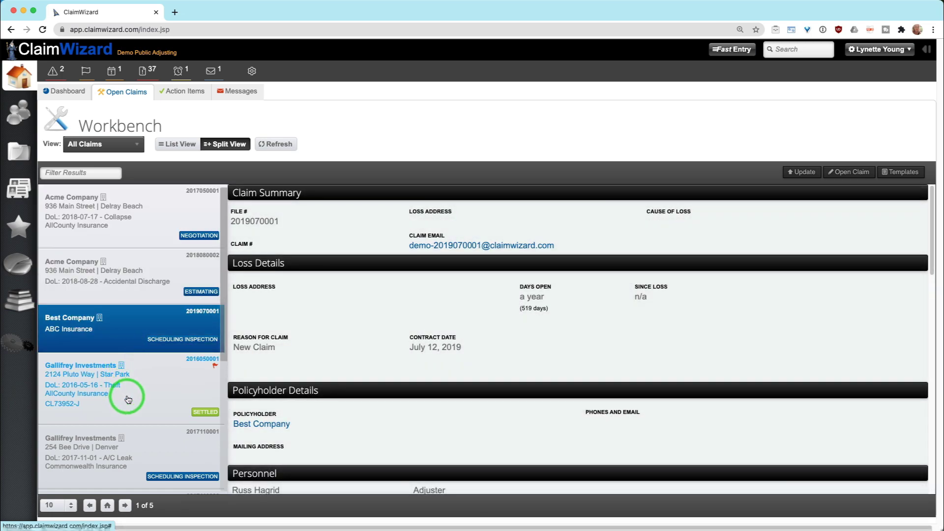
left_click(127, 394)
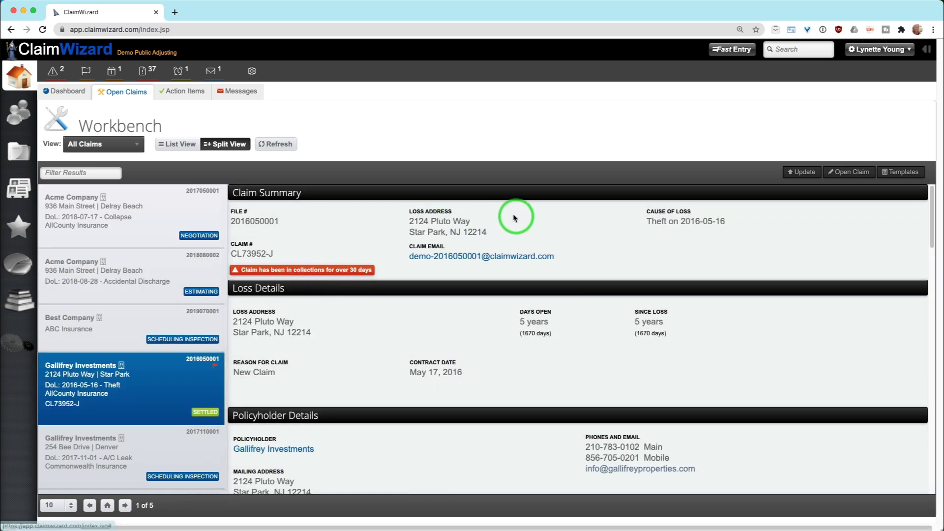
left_click(181, 144)
Step: Show only my own action items and toggle the Explicitly Assigned filter off and back on
left_click(183, 97)
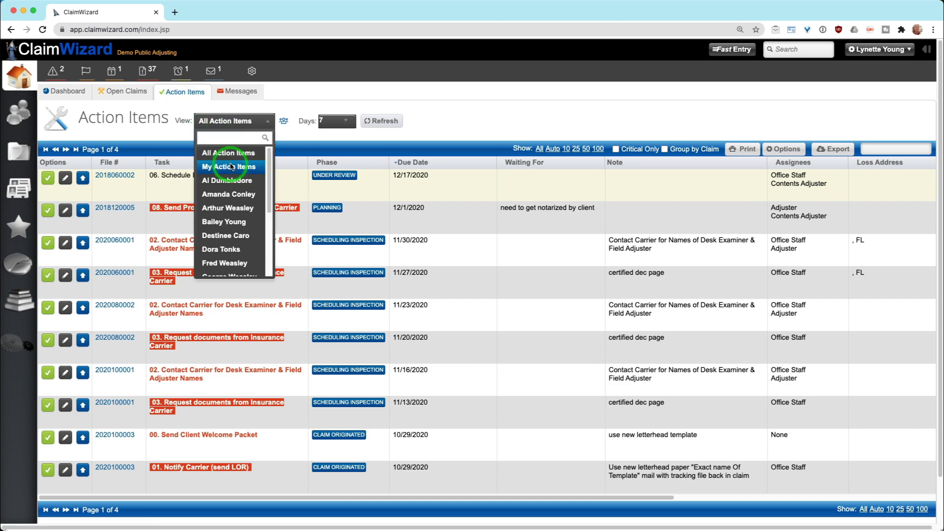
left_click(225, 166)
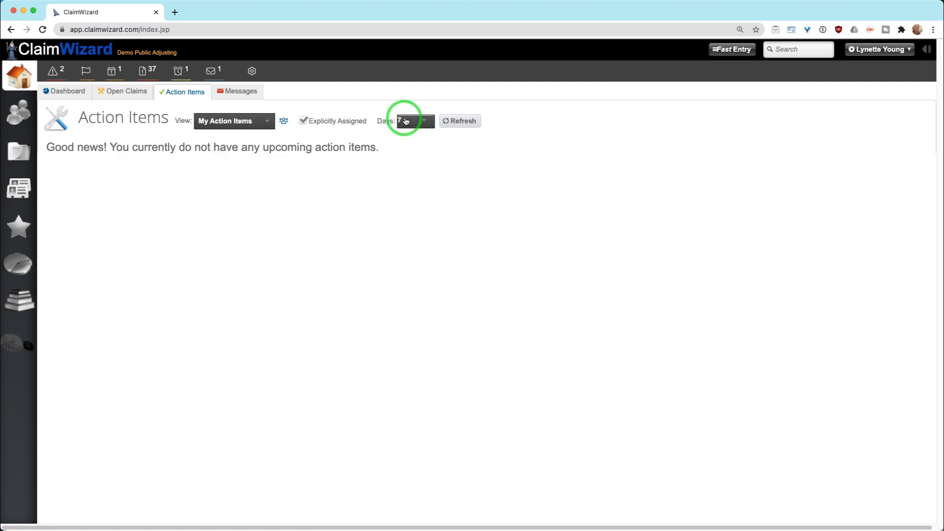
left_click(354, 127)
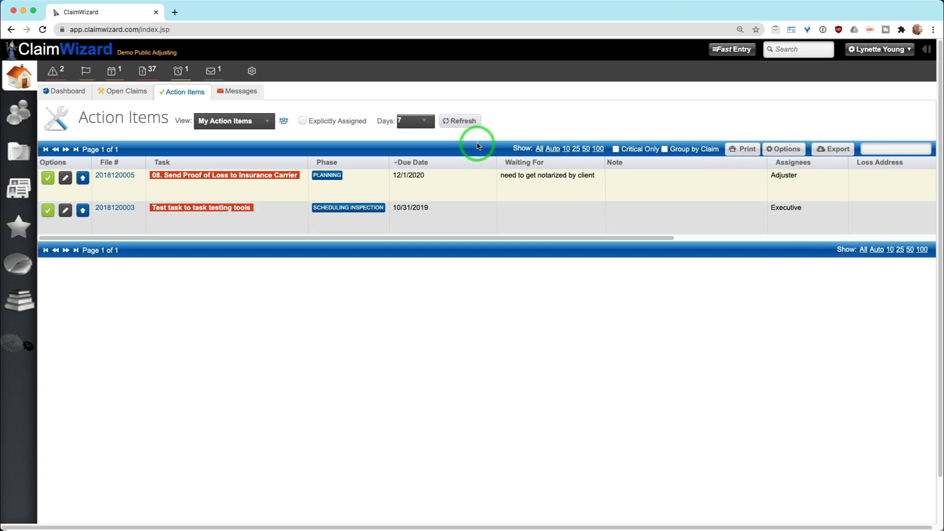
left_click(313, 126)
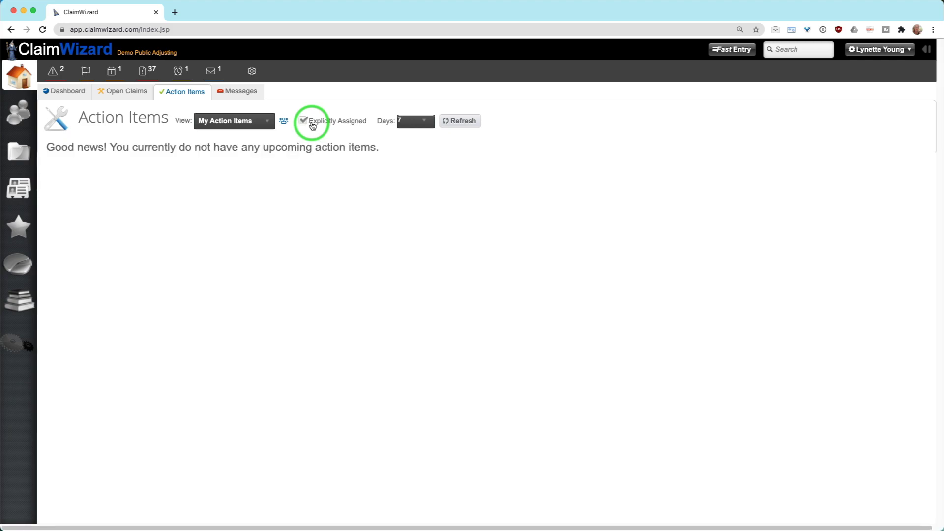
Step: View other staff members' action items and set the look-ahead to 180 days
left_click(233, 124)
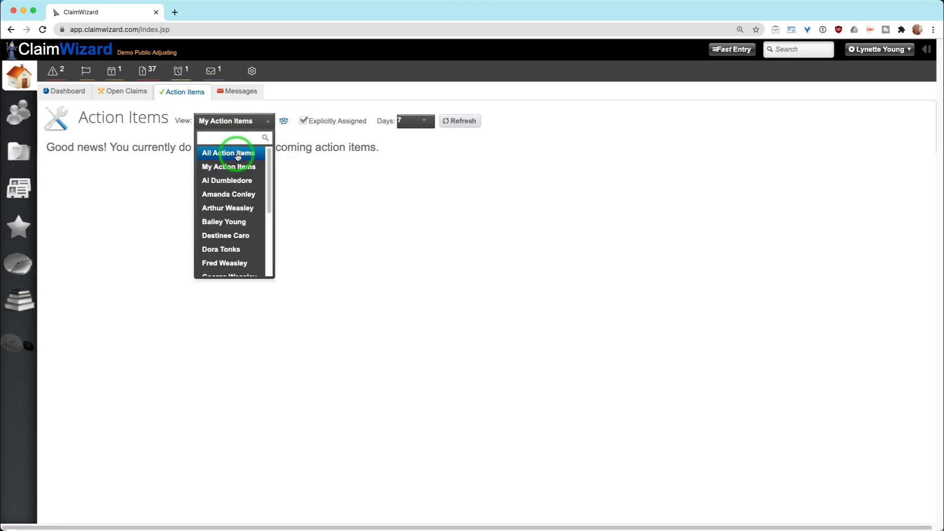
left_click(230, 236)
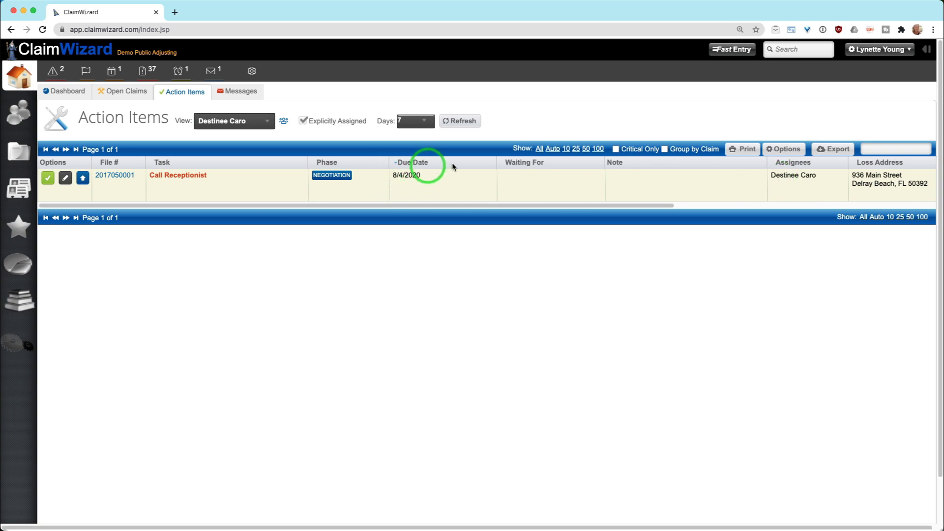
left_click(234, 121)
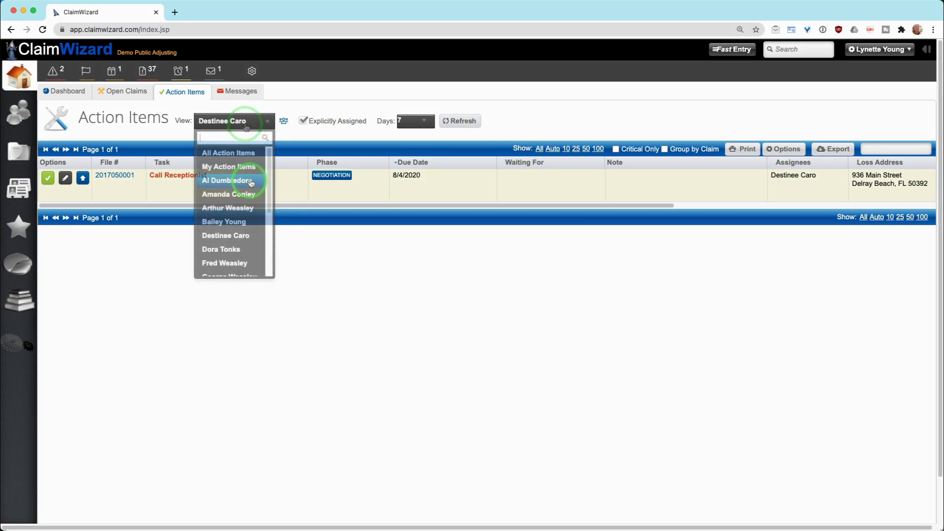
left_click_drag(266, 177, 271, 240)
left_click(242, 214)
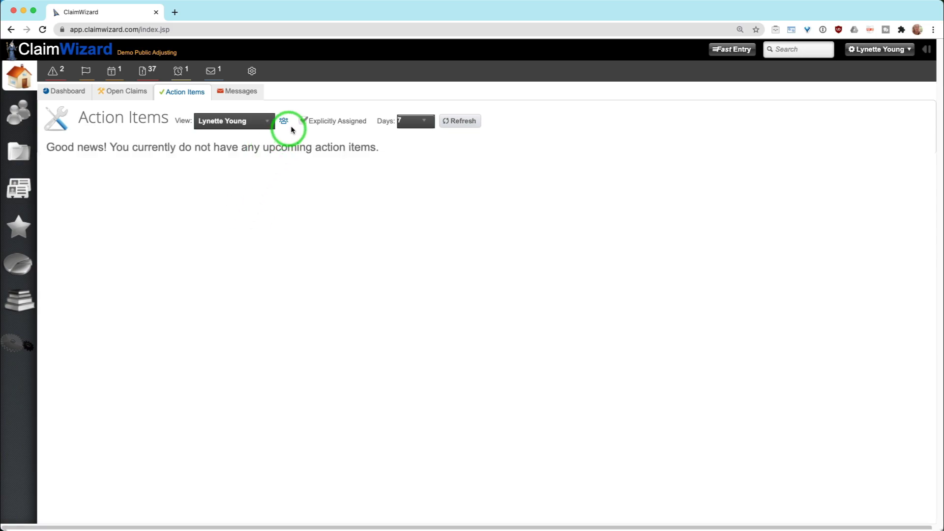
left_click(415, 121)
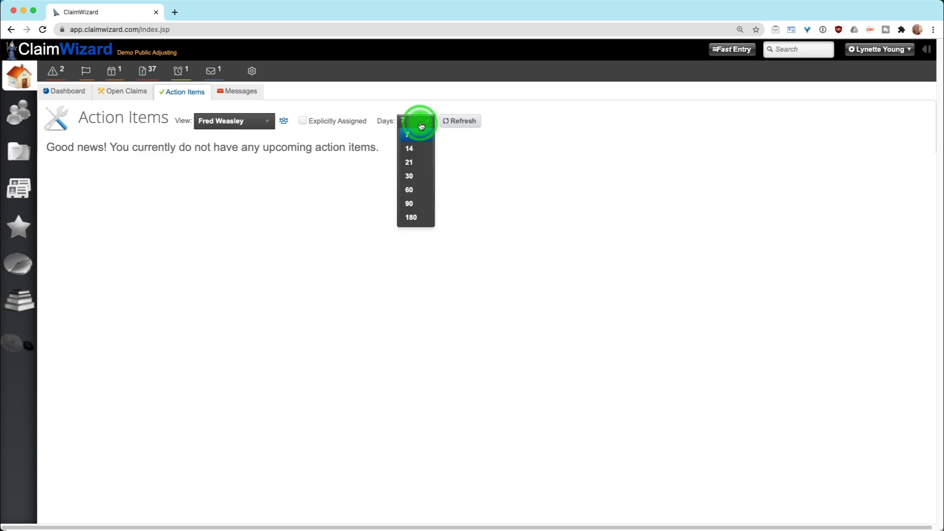
left_click(414, 219)
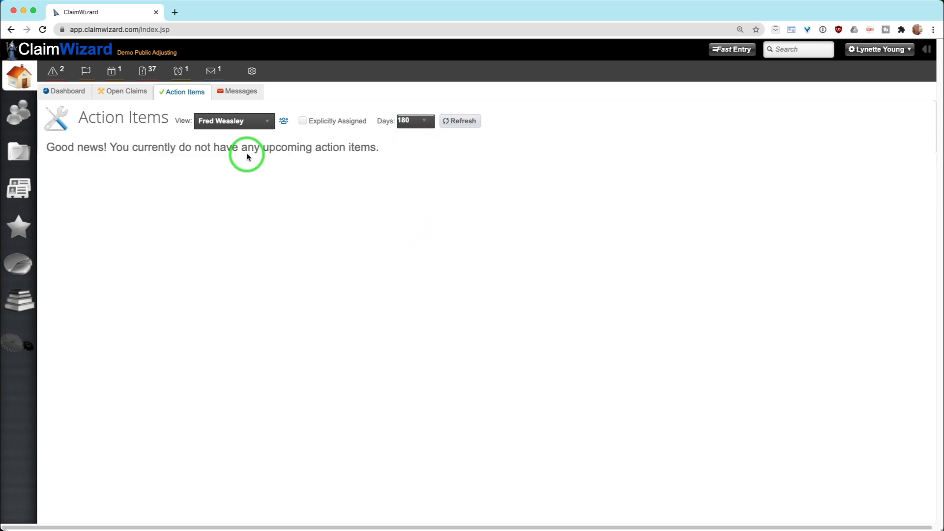
left_click(243, 131)
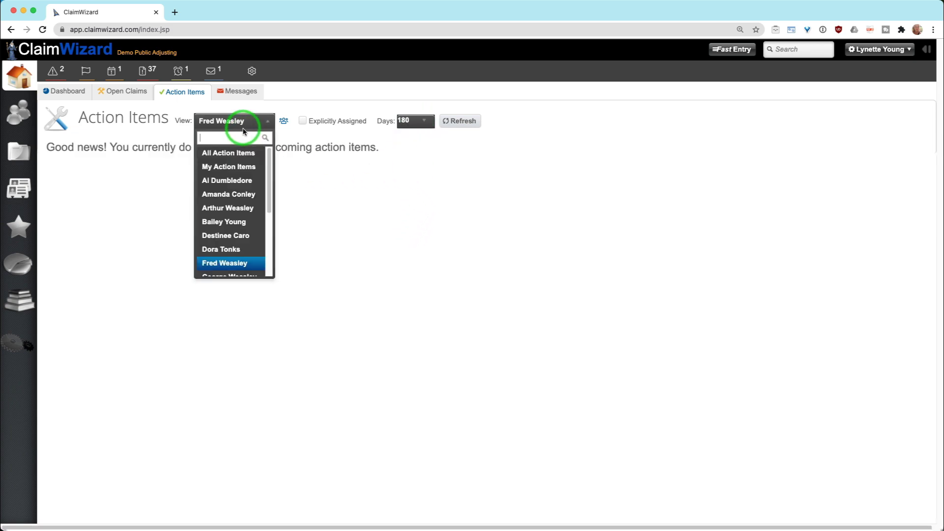
Step: Show everyone's action items sorted by Task, with Show set to Auto
left_click(234, 153)
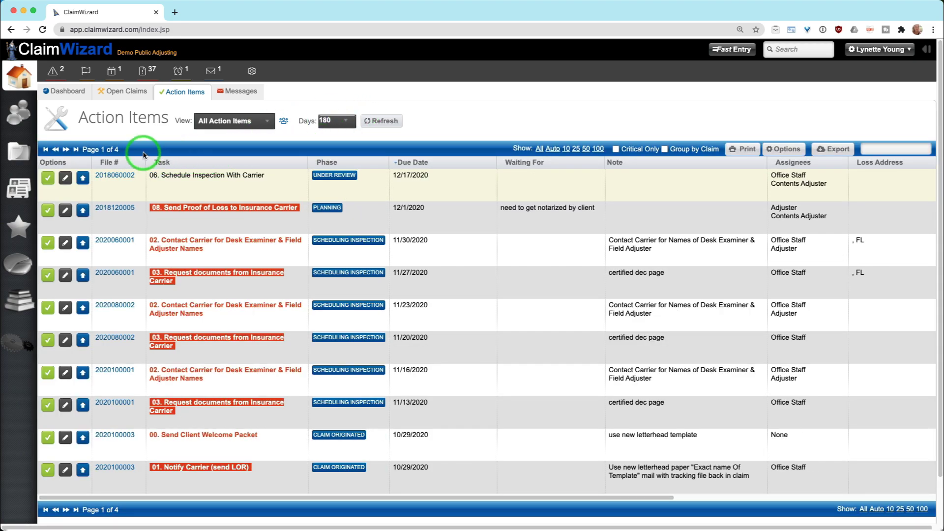
left_click(214, 165)
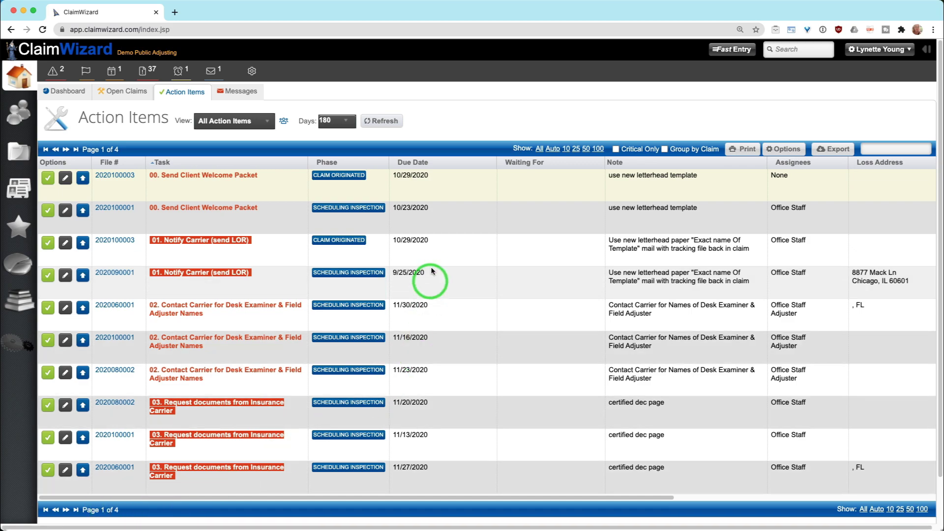
left_click(552, 149)
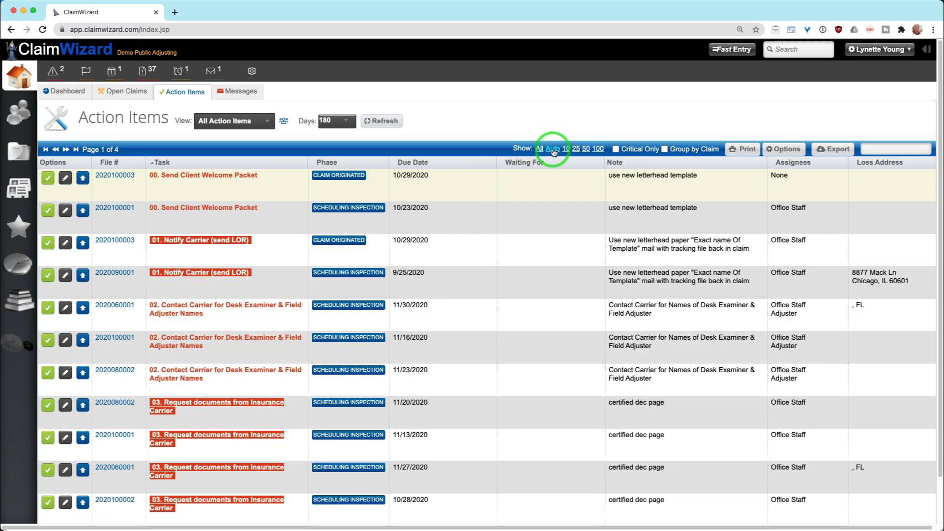
scroll(562, 161, "down", 2)
scroll(561, 161, "up", 2)
Step: Show all 38 rows on one page and re-sort tasks ascending from 00
left_click(586, 149)
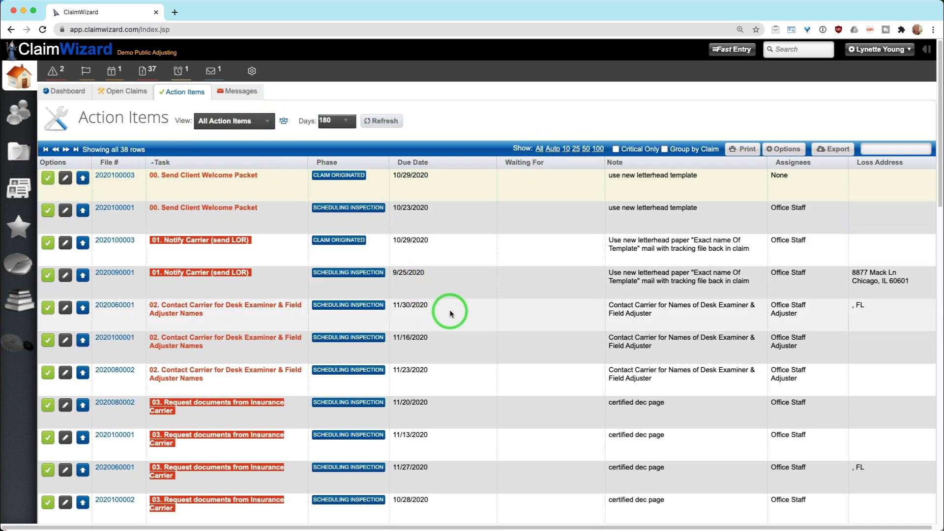
scroll(449, 309, "down", 4)
scroll(449, 309, "down", 6)
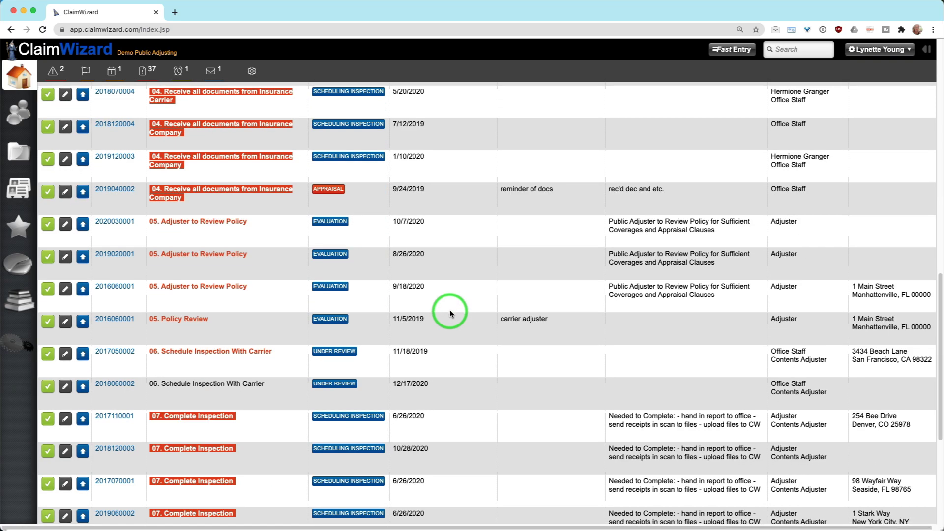
scroll(449, 308, "up", 10)
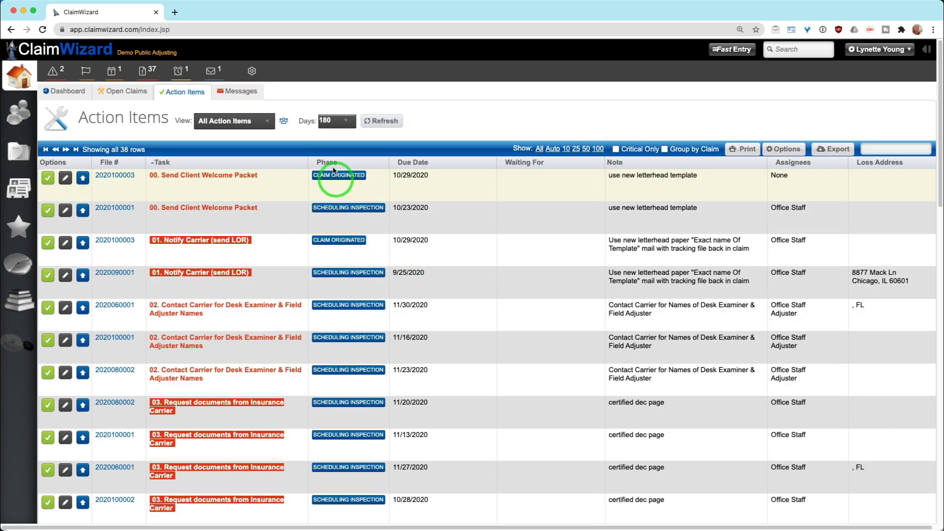
left_click(221, 164)
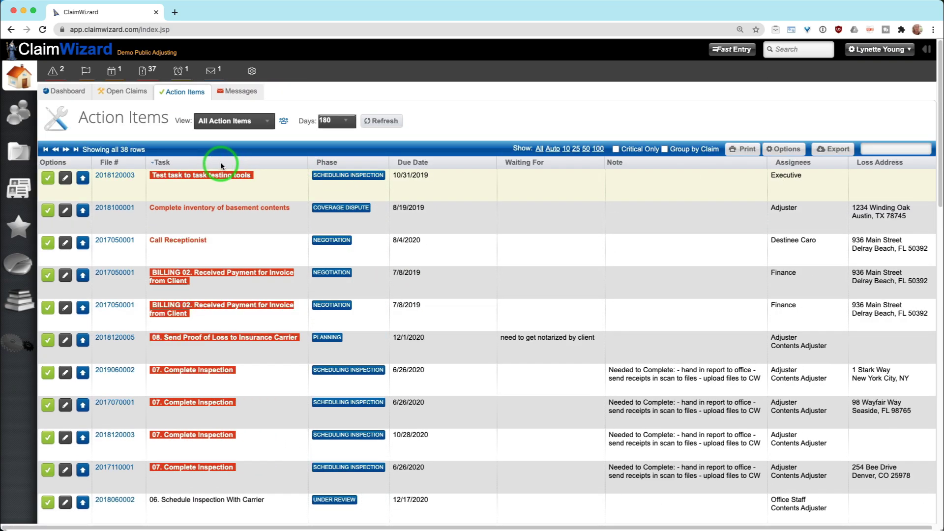
left_click(221, 164)
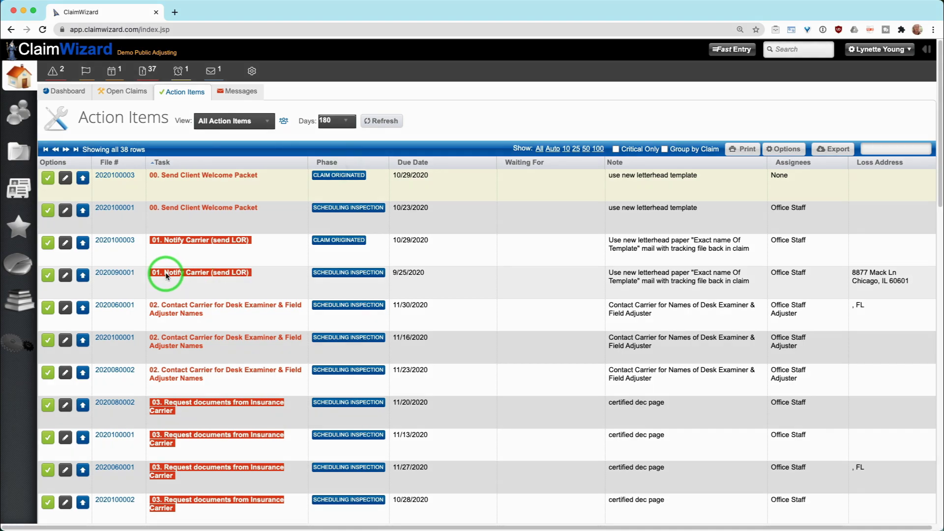
Step: Cycle the Due Date sort, then sort Waiting For descending with 'reminder of docs' first
left_click(426, 163)
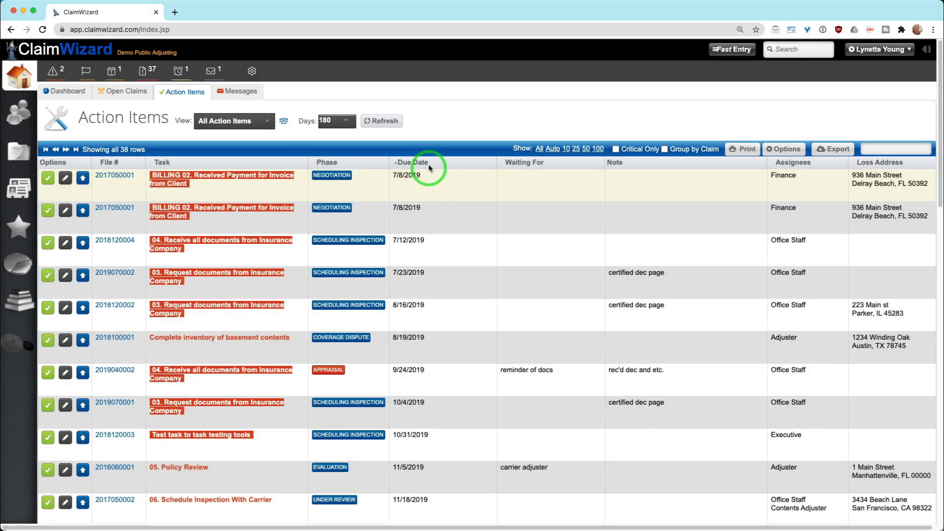
left_click(430, 162)
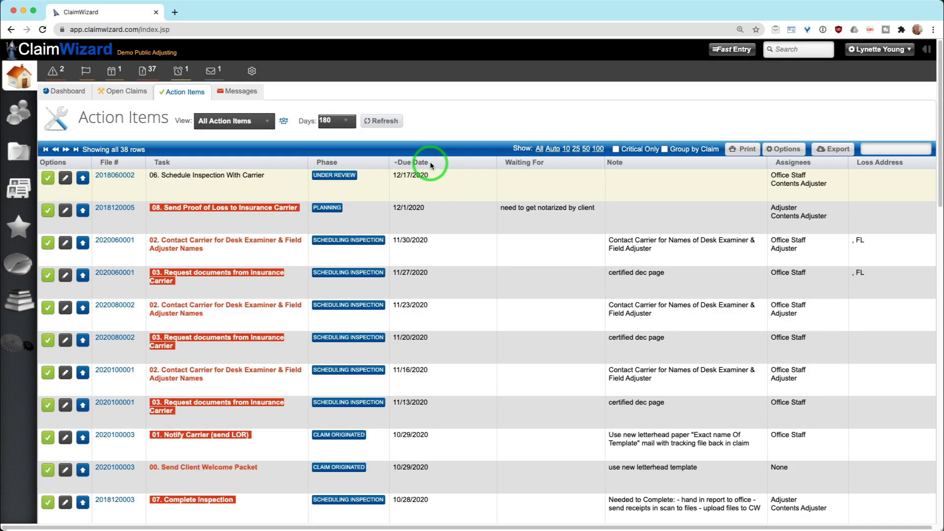
left_click(429, 162)
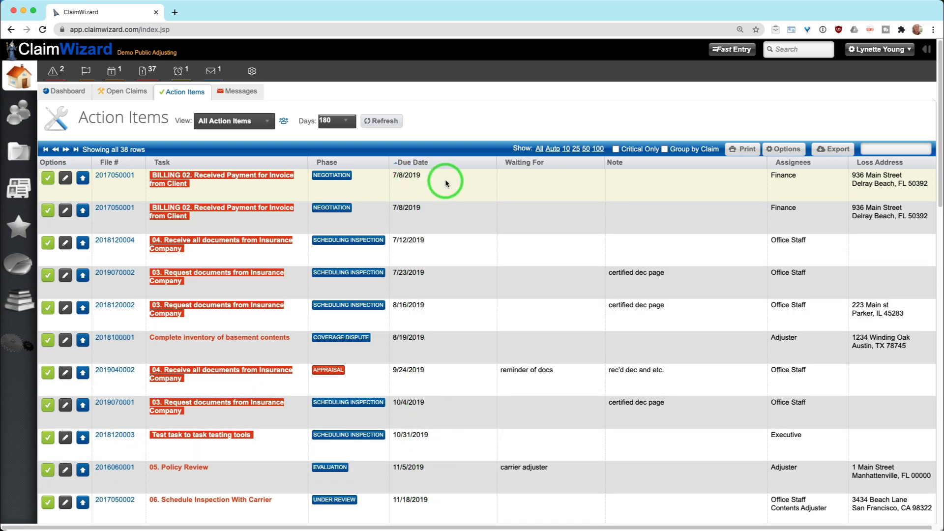
left_click(550, 161)
left_click(551, 162)
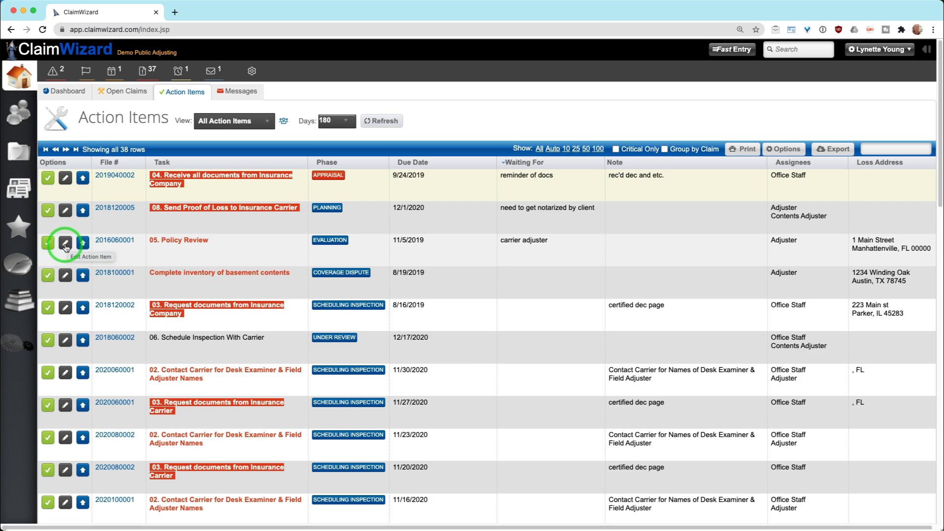
Step: Edit 05. Policy Review: due date Tomorrow (12/12/2020), waiting-for 'carrier adjuster out sick', then save
left_click(65, 244)
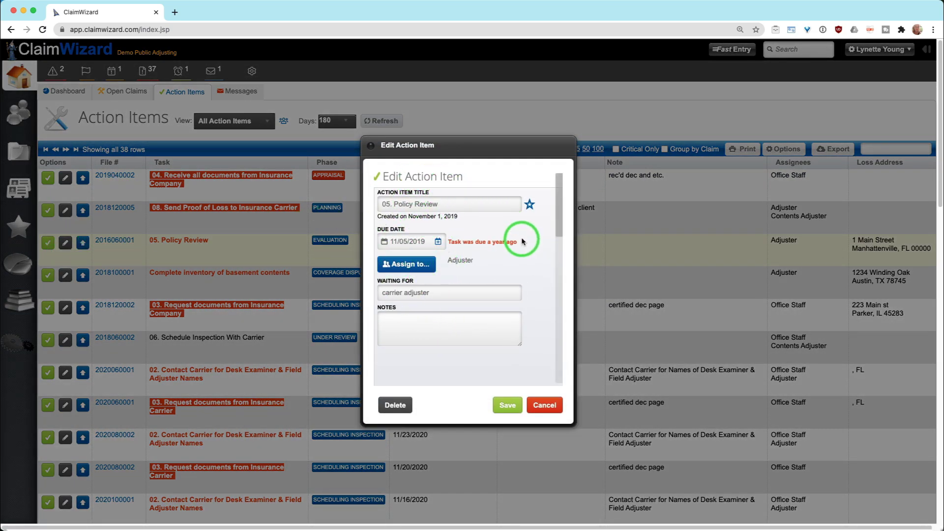
left_click(418, 269)
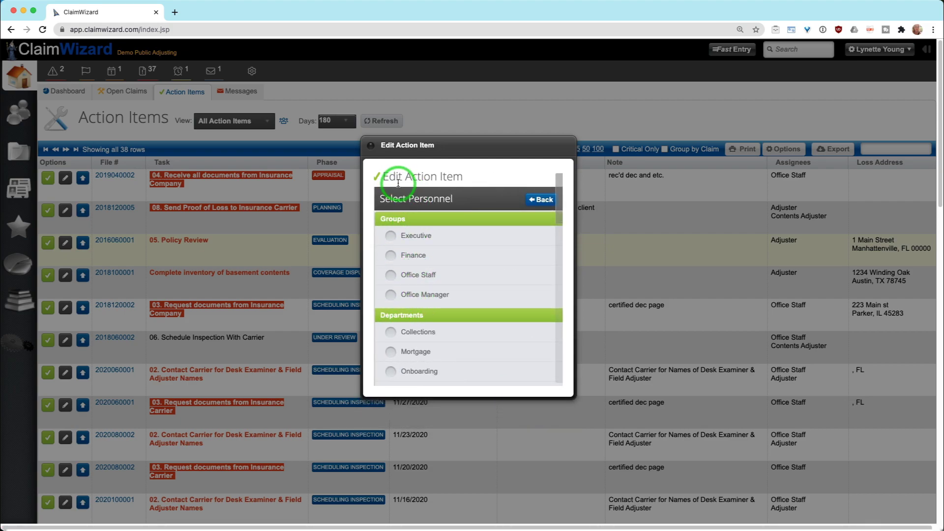
left_click(543, 202)
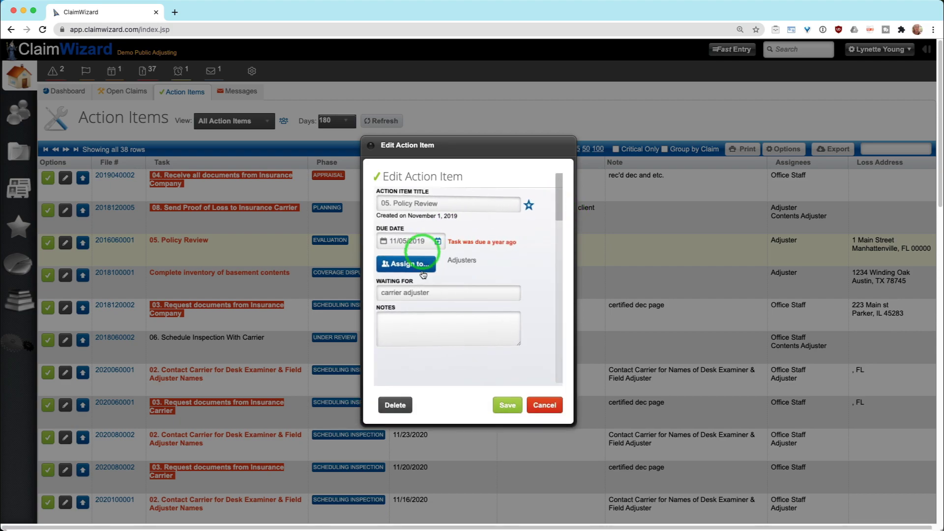
left_click(438, 242)
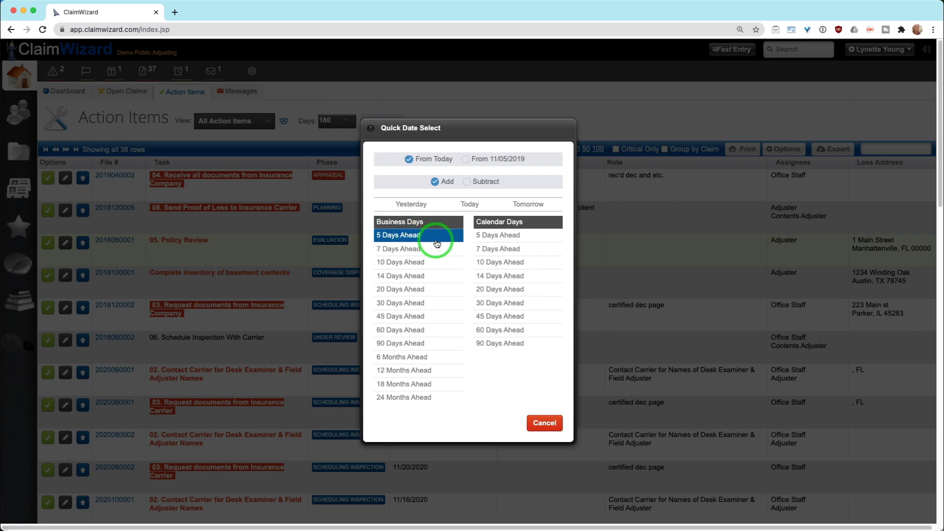
left_click(505, 209)
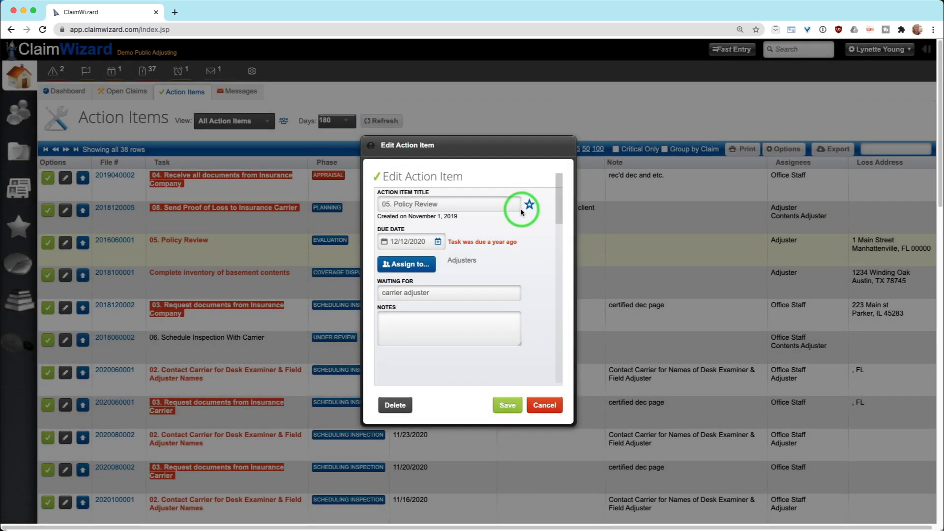
left_click_drag(506, 294, 379, 294)
left_click(454, 293)
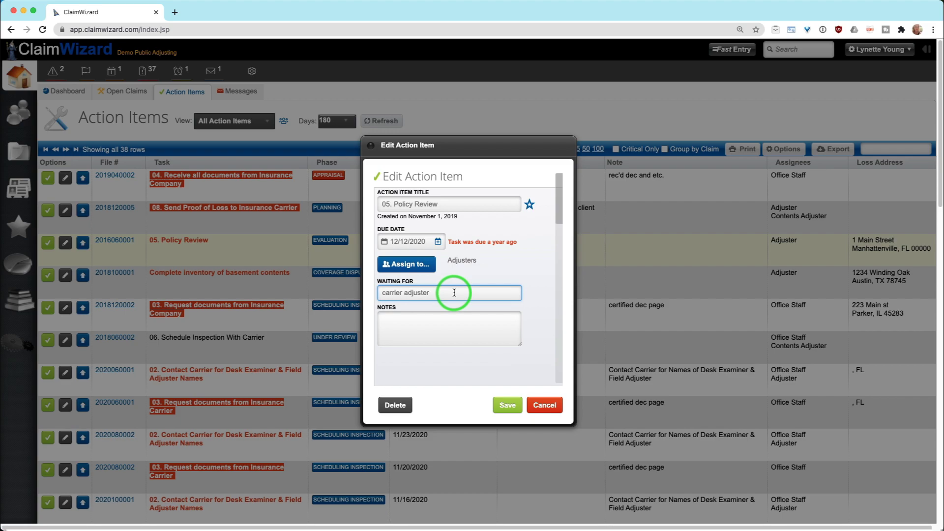
type("out sick")
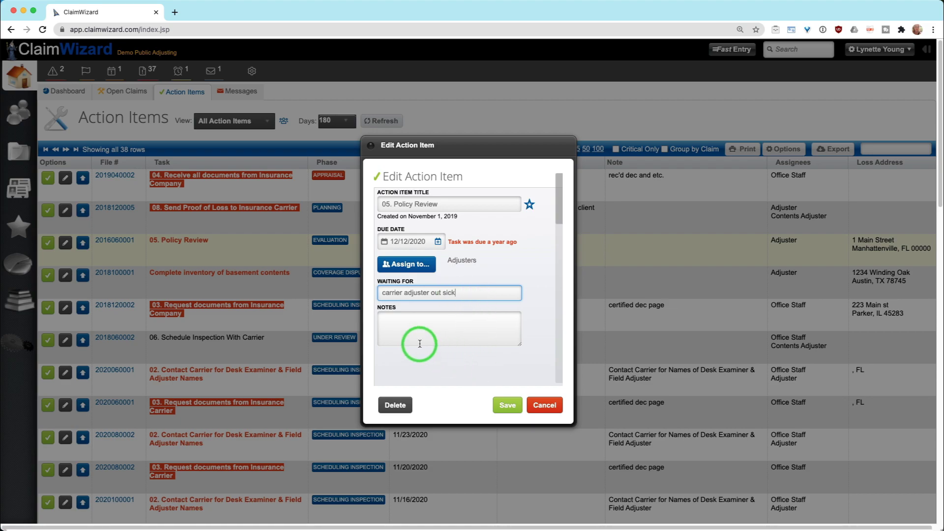
left_click(504, 405)
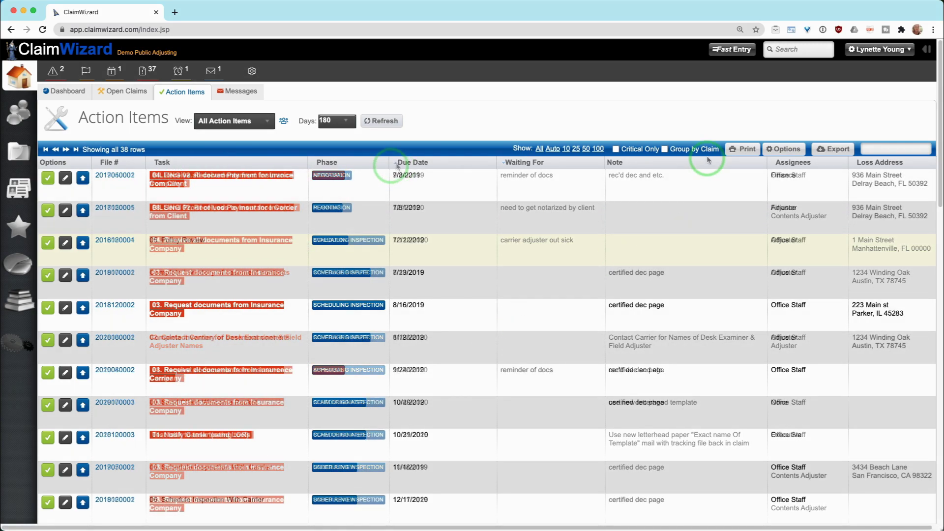
Step: Cancel the column options, toggle Critical Only on and off, then tick Group by Claim
left_click(783, 149)
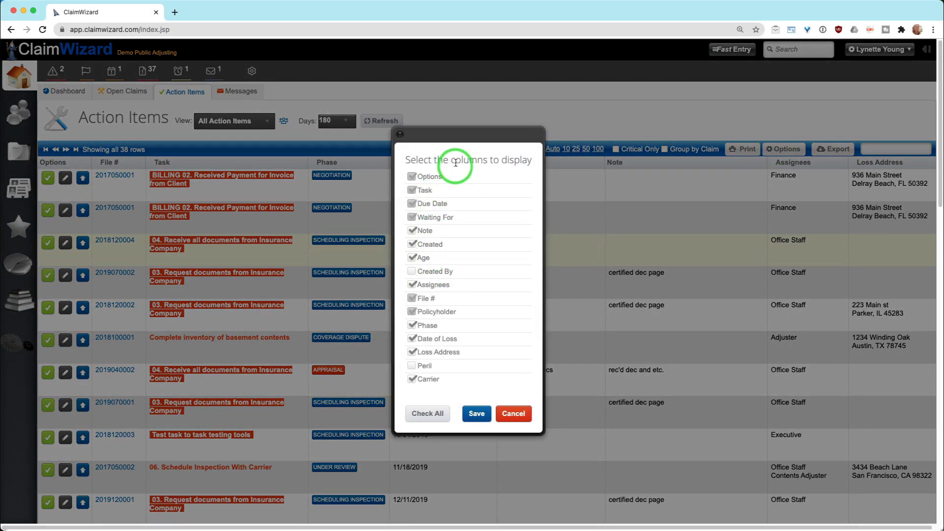
left_click(511, 416)
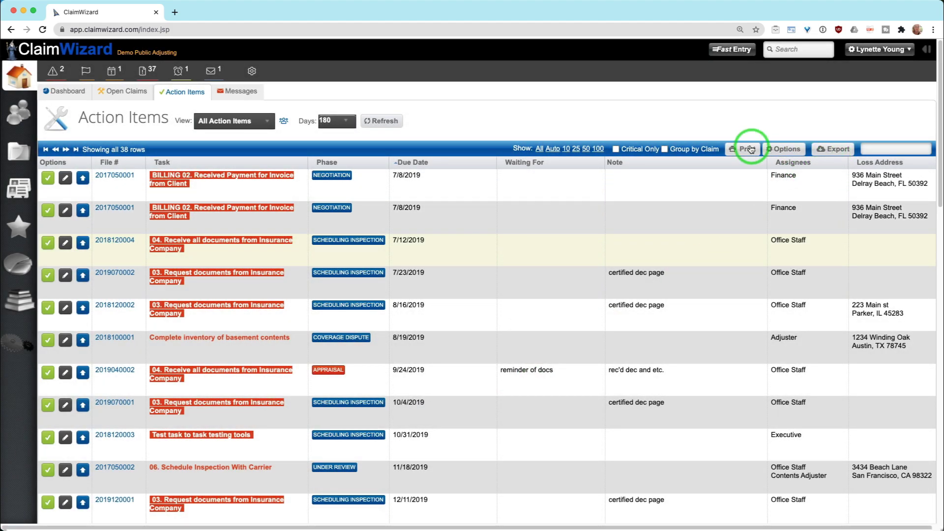
left_click(630, 151)
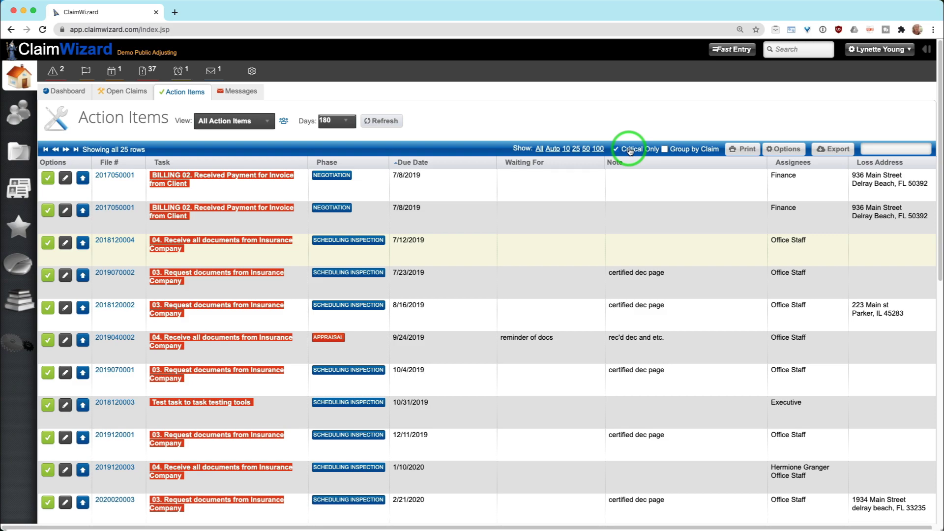
left_click(629, 150)
left_click(683, 150)
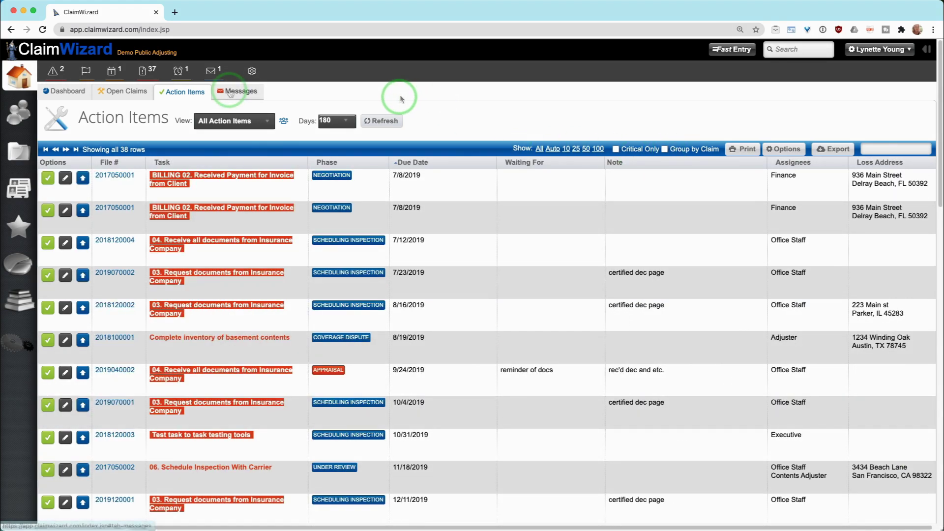
Step: Switch to the Messages page and show the Received list, which has 0 recent messages
left_click(230, 94)
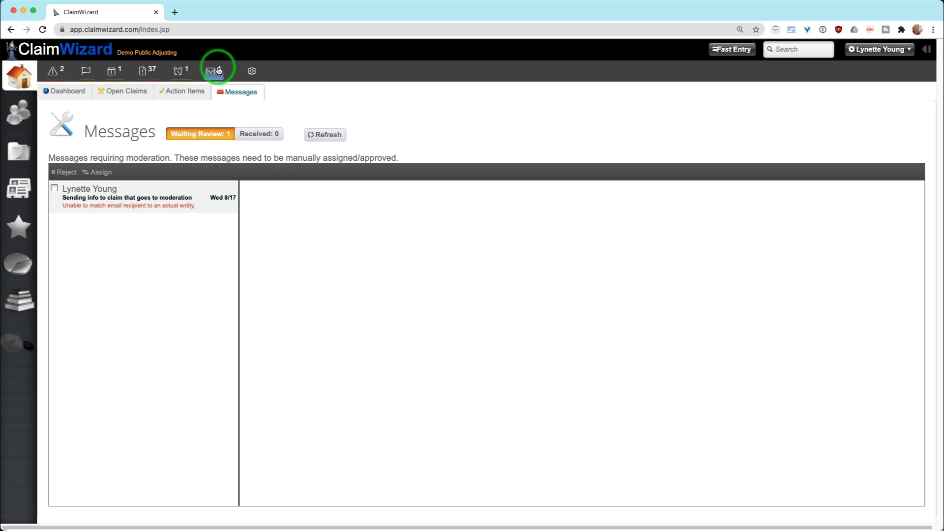
left_click(276, 135)
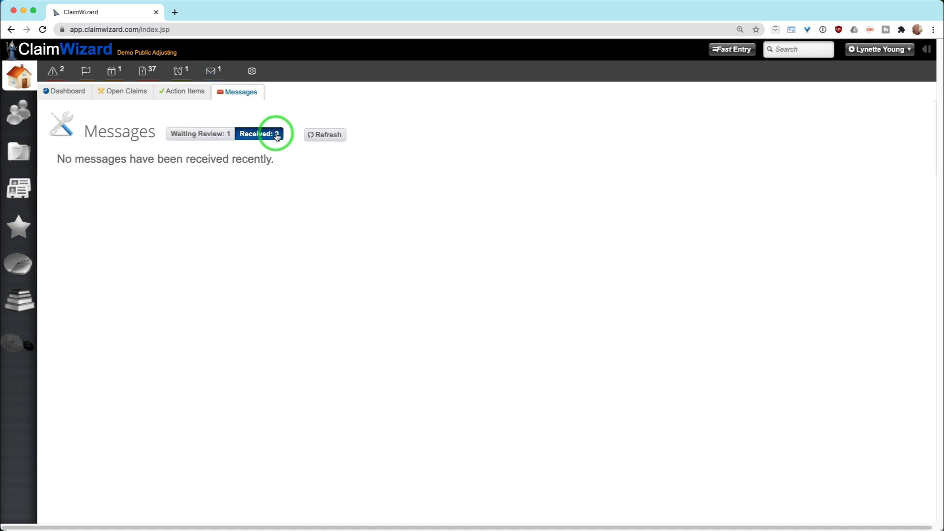